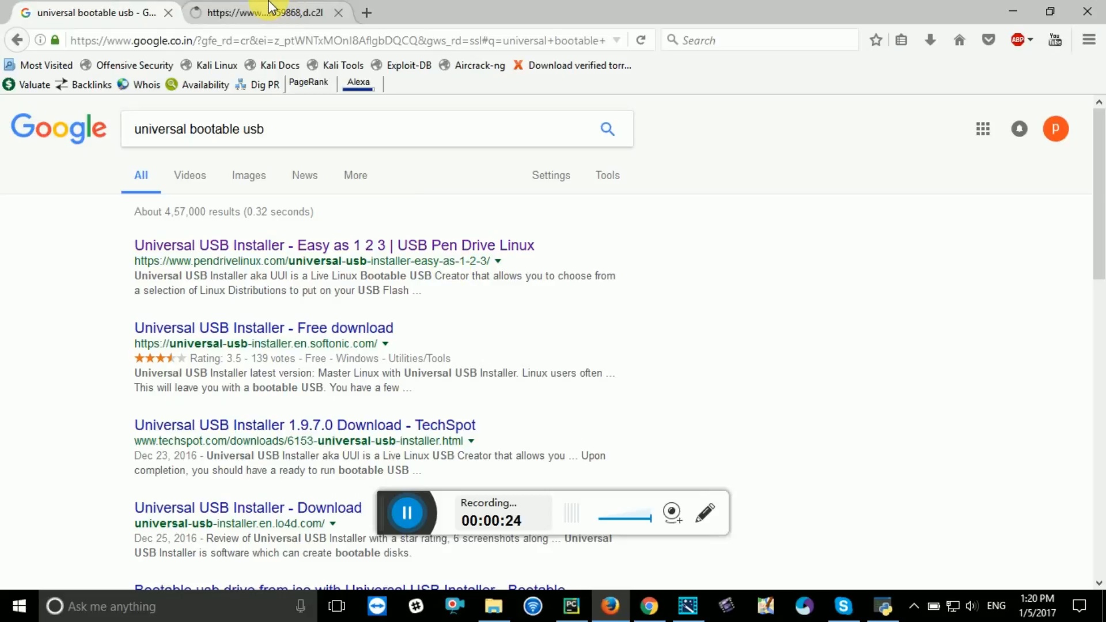
- Examine the Universal USB Installer page on Pendrivelinux.com, including its setup screenshots, download link and flash drive requirements
click(269, 8)
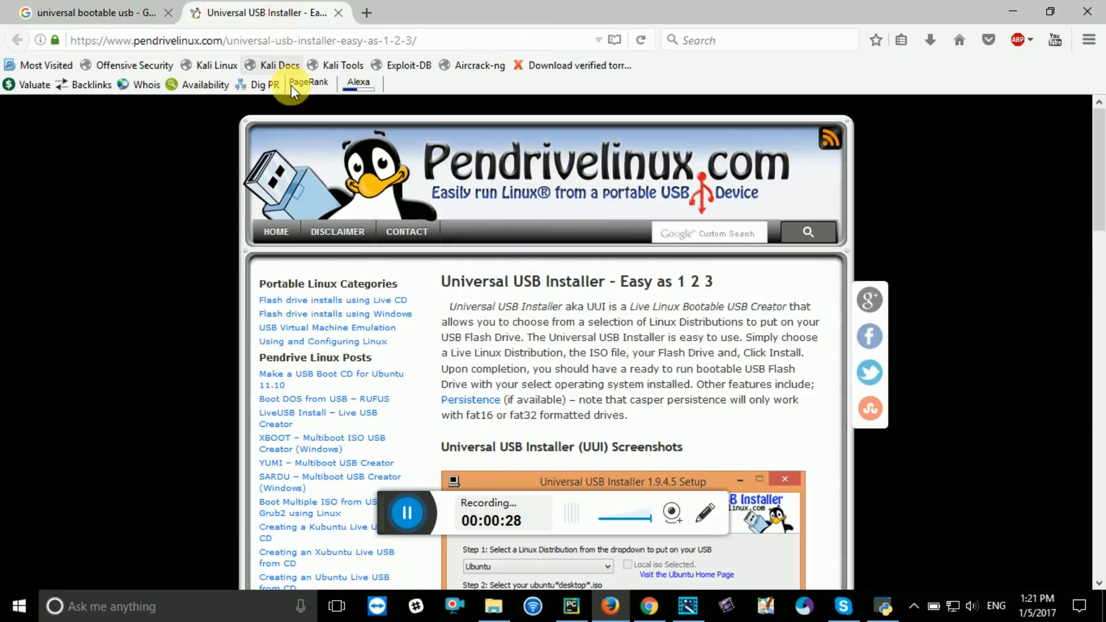
click(47, 7)
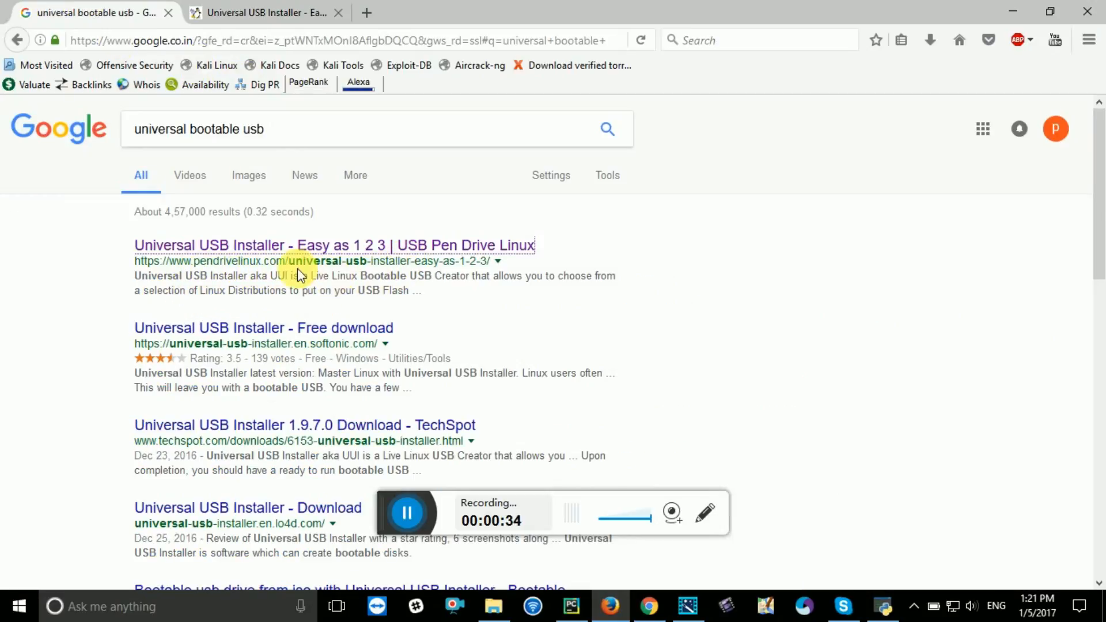
click(317, 13)
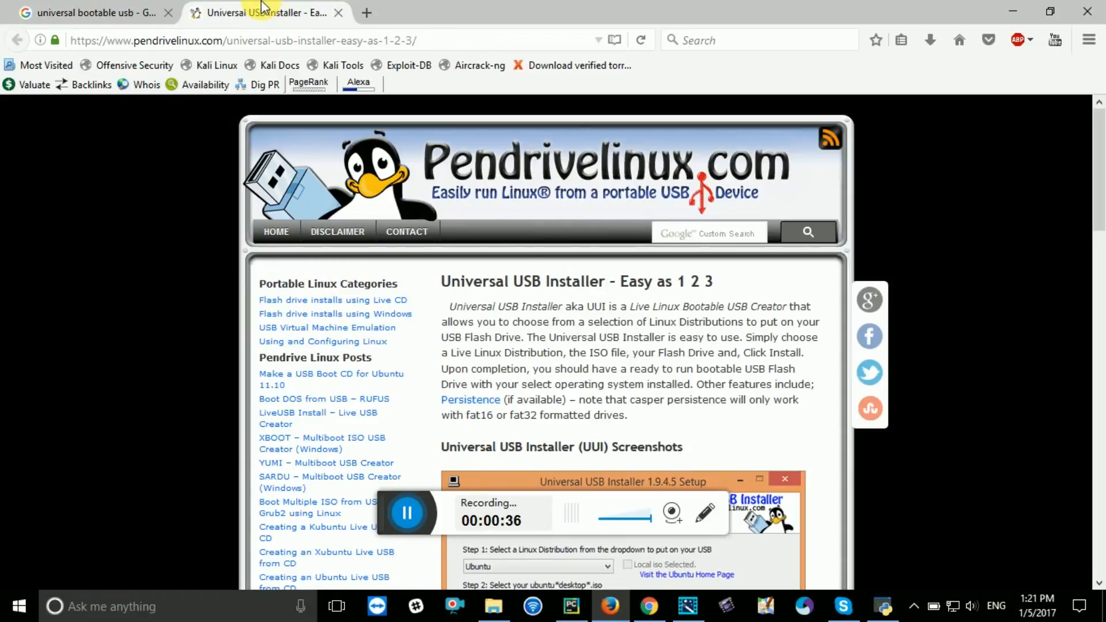
scroll(295, 173, down, 3)
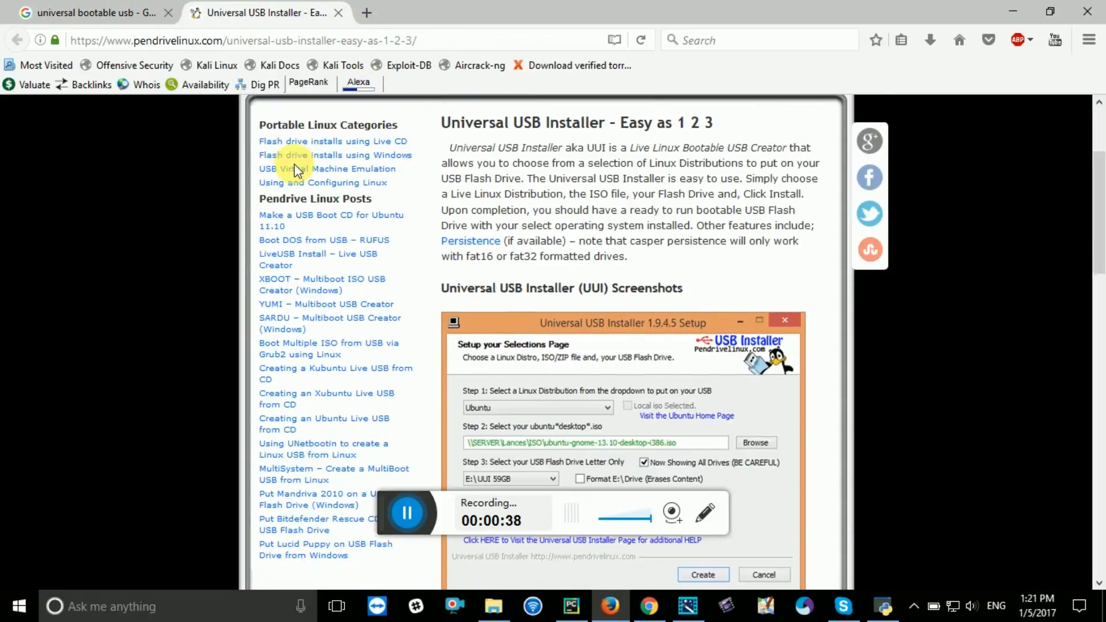
scroll(295, 170, down, 2)
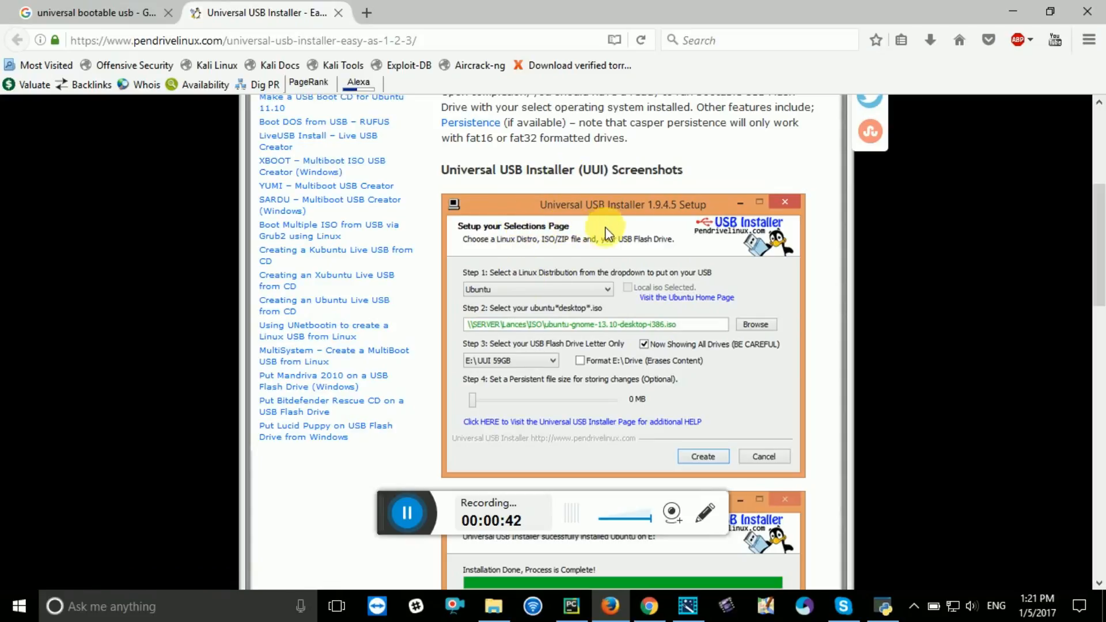
scroll(612, 270, down, 8)
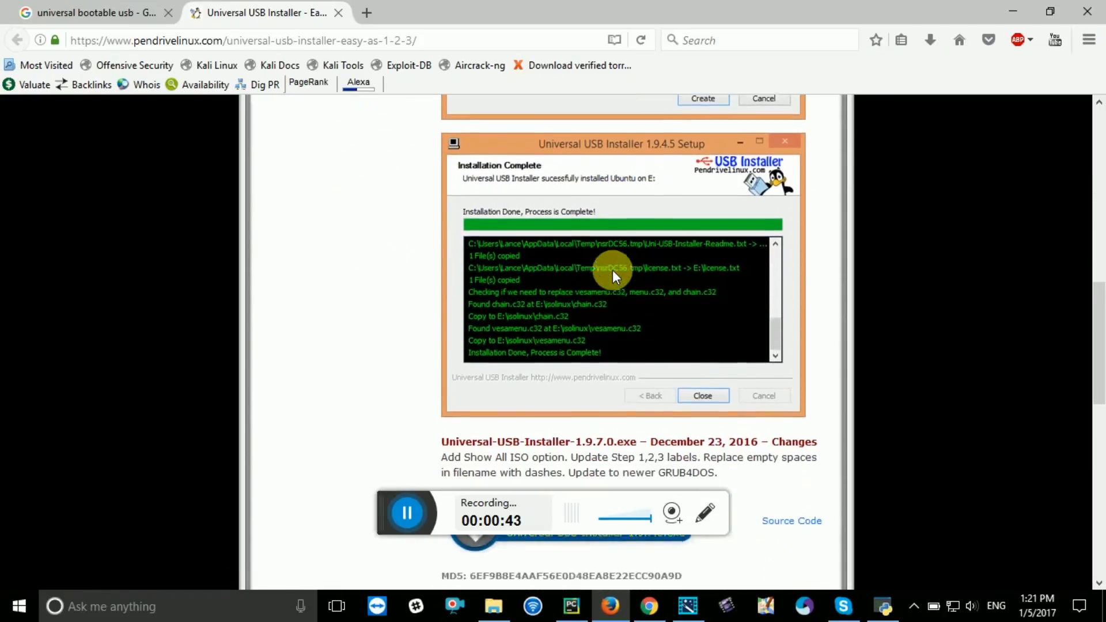
scroll(612, 269, down, 3)
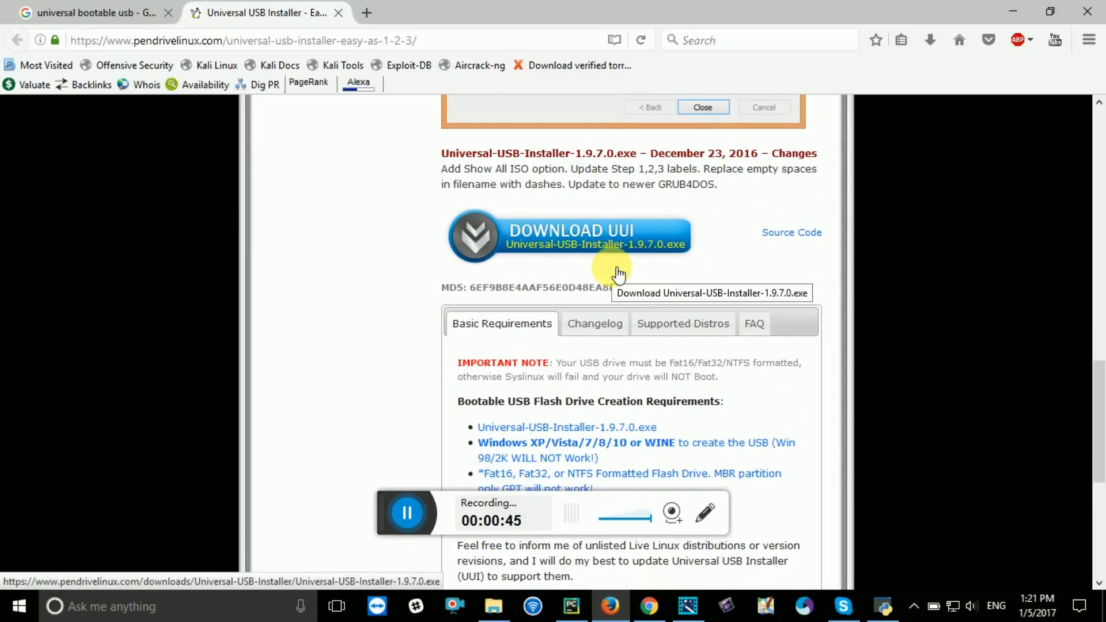
scroll(633, 294, up, 2)
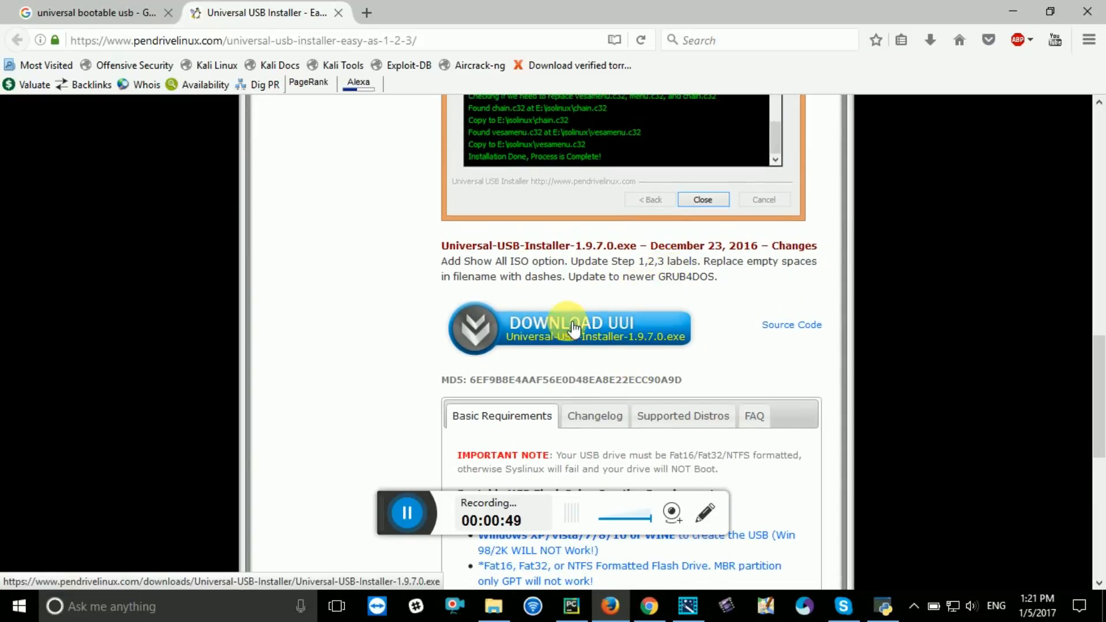
scroll(559, 332, down, 7)
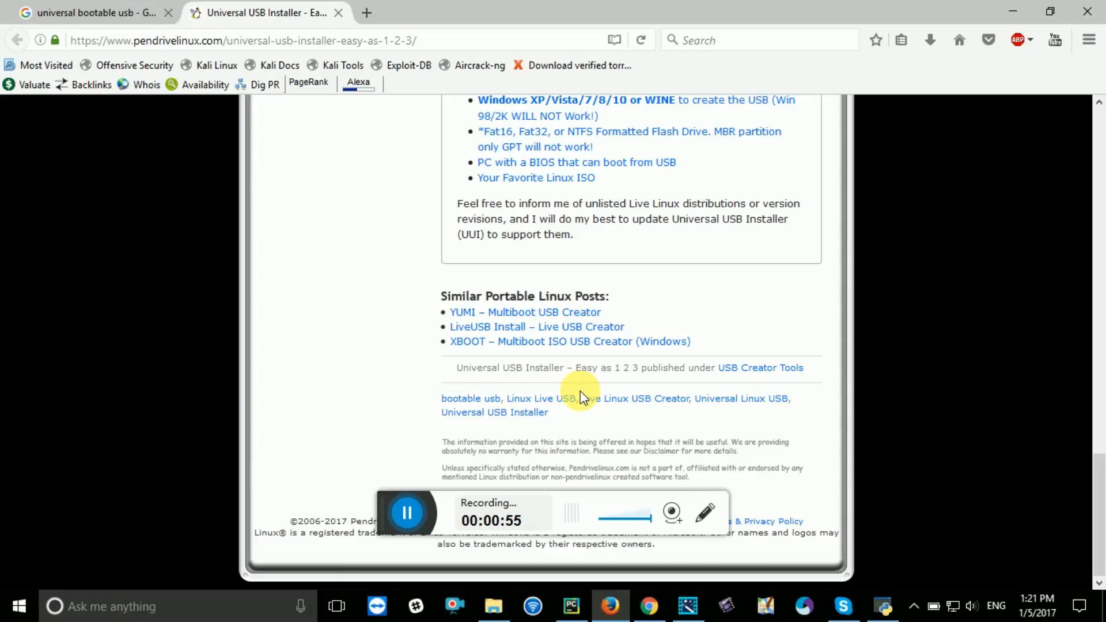
scroll(579, 392, up, 3)
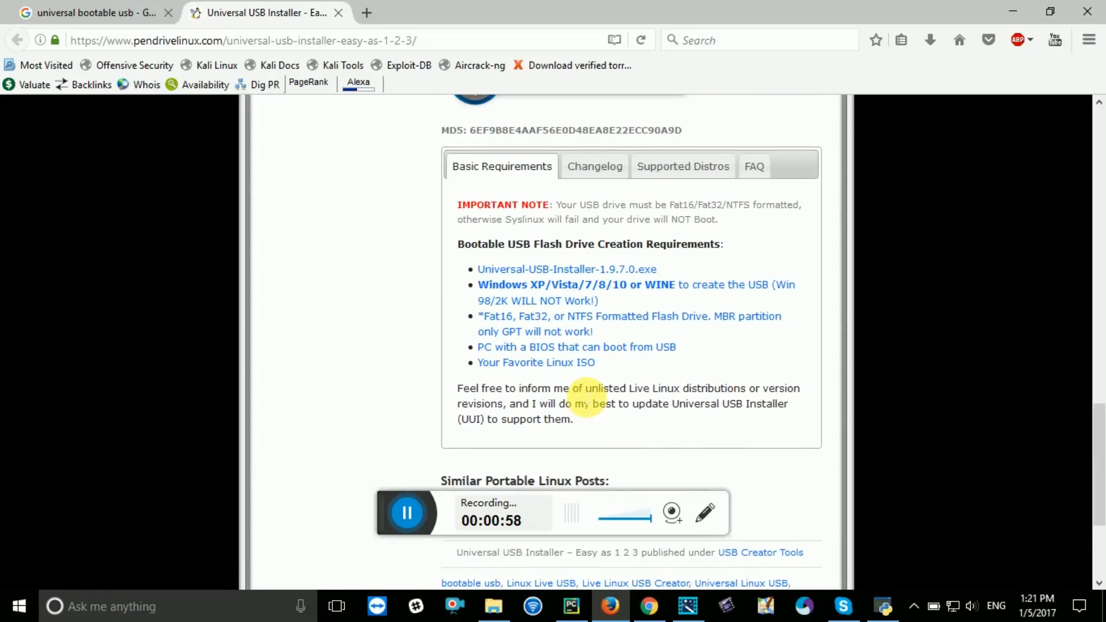
scroll(581, 397, up, 15)
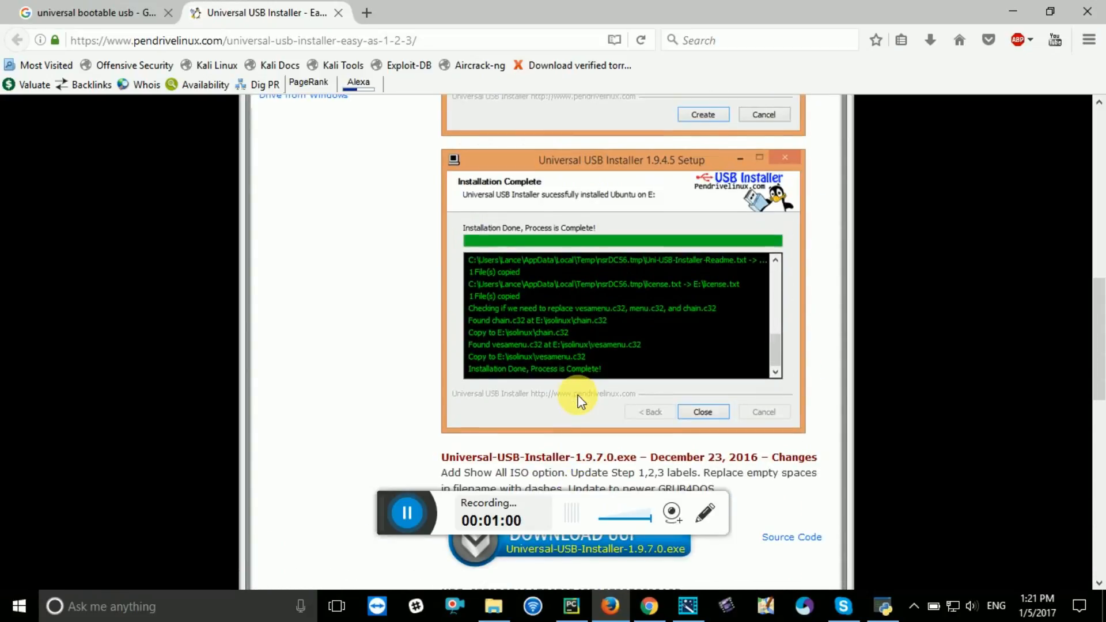
scroll(501, 184, up, 5)
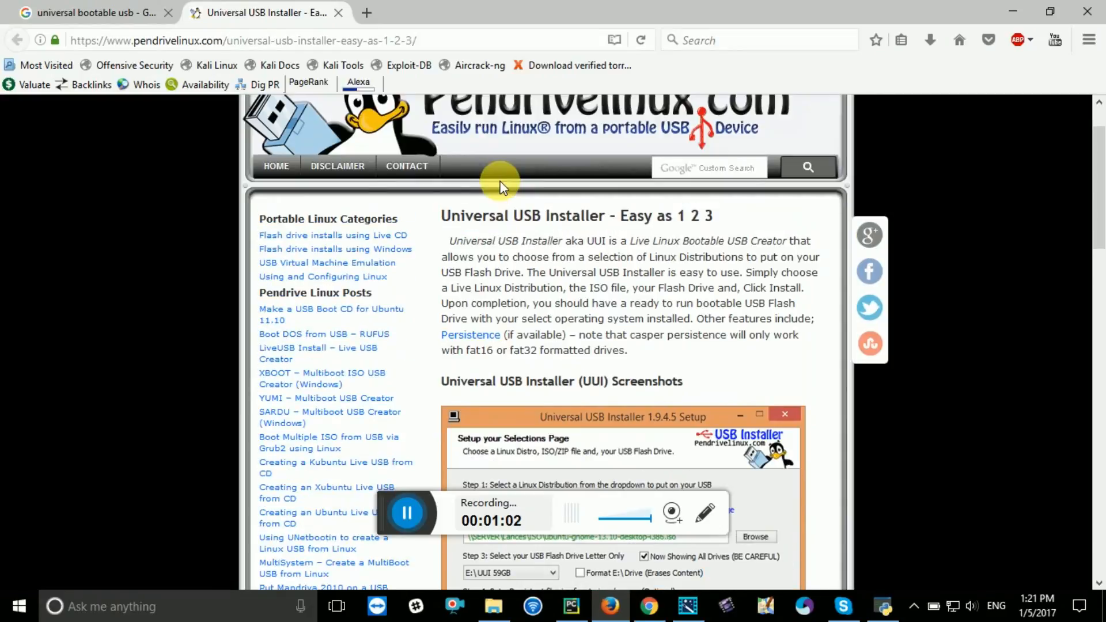
scroll(499, 186, down, 5)
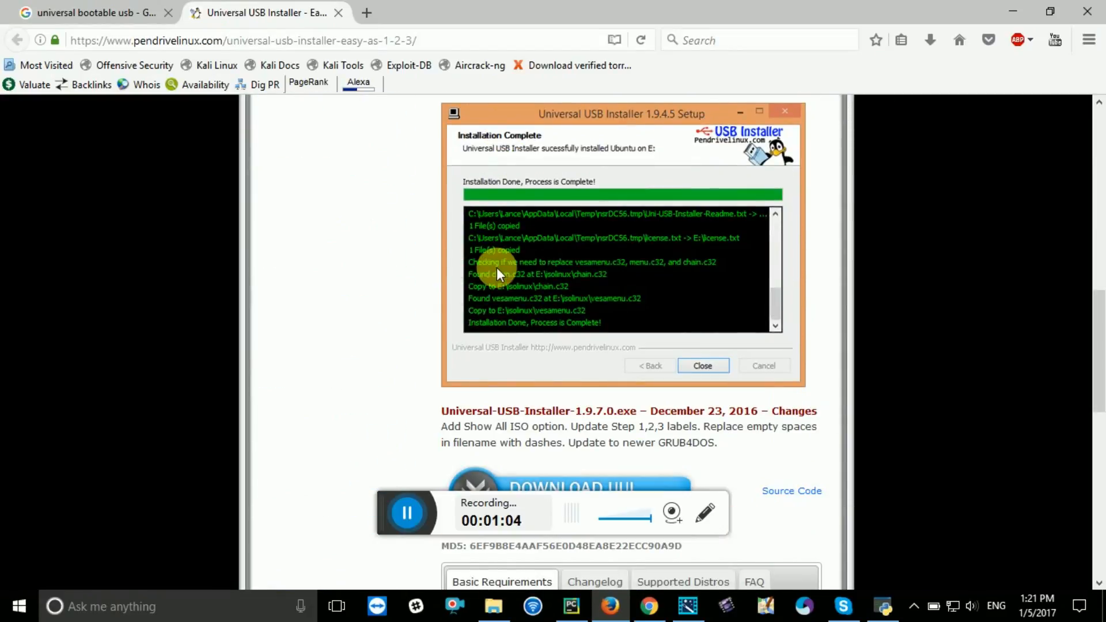
scroll(550, 305, down, 3)
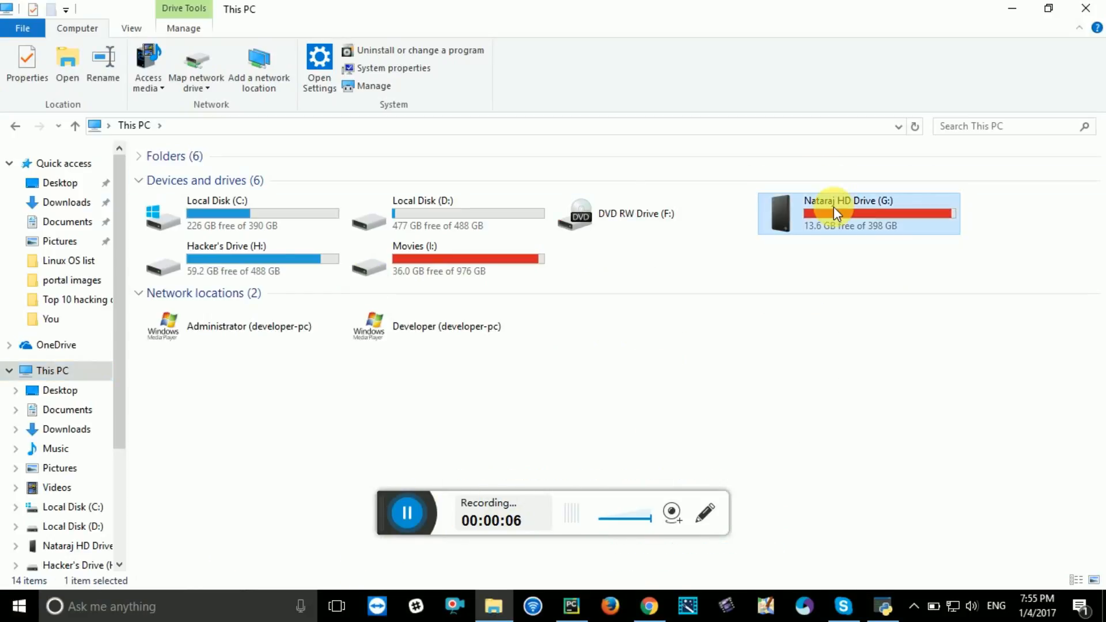
- Open the Mac OS List folder inside My OS's List on the external G: drive
double_click(835, 209)
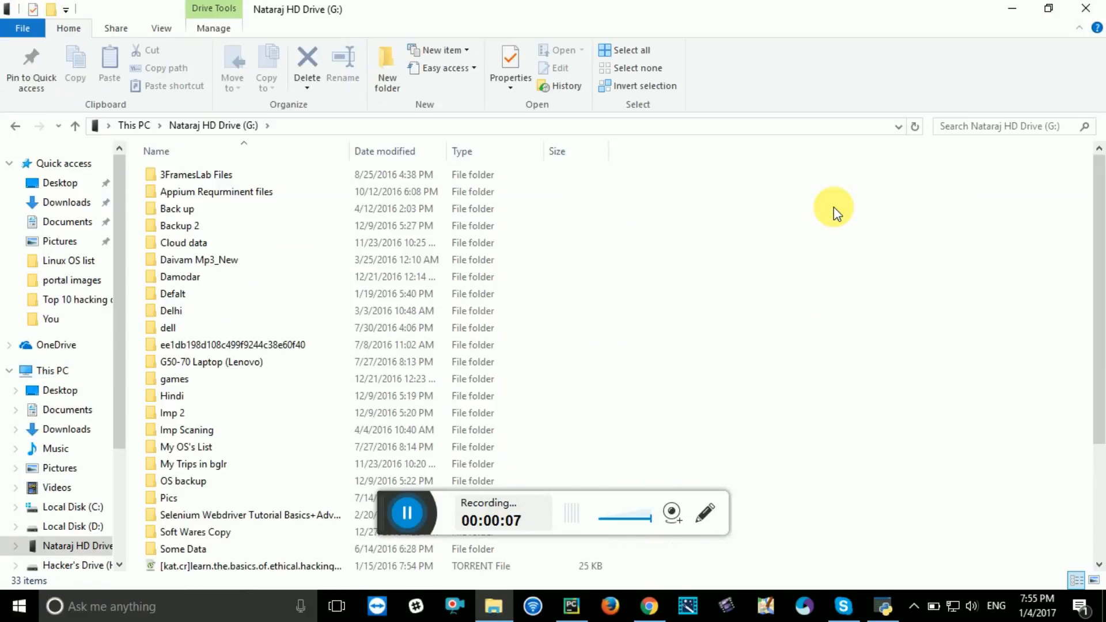
double_click(218, 449)
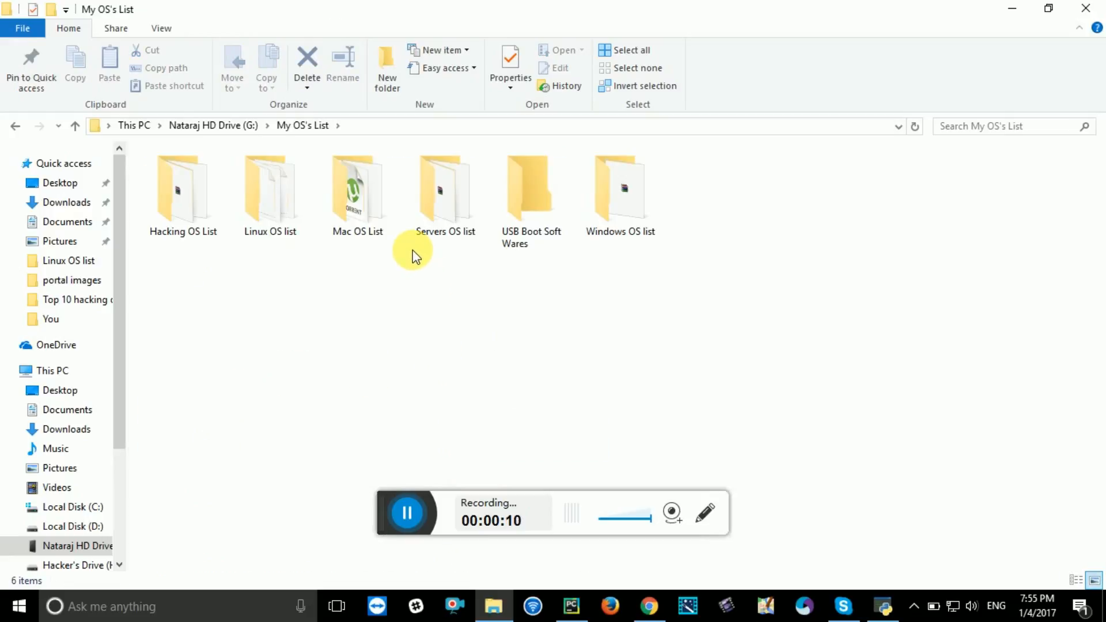
double_click(337, 235)
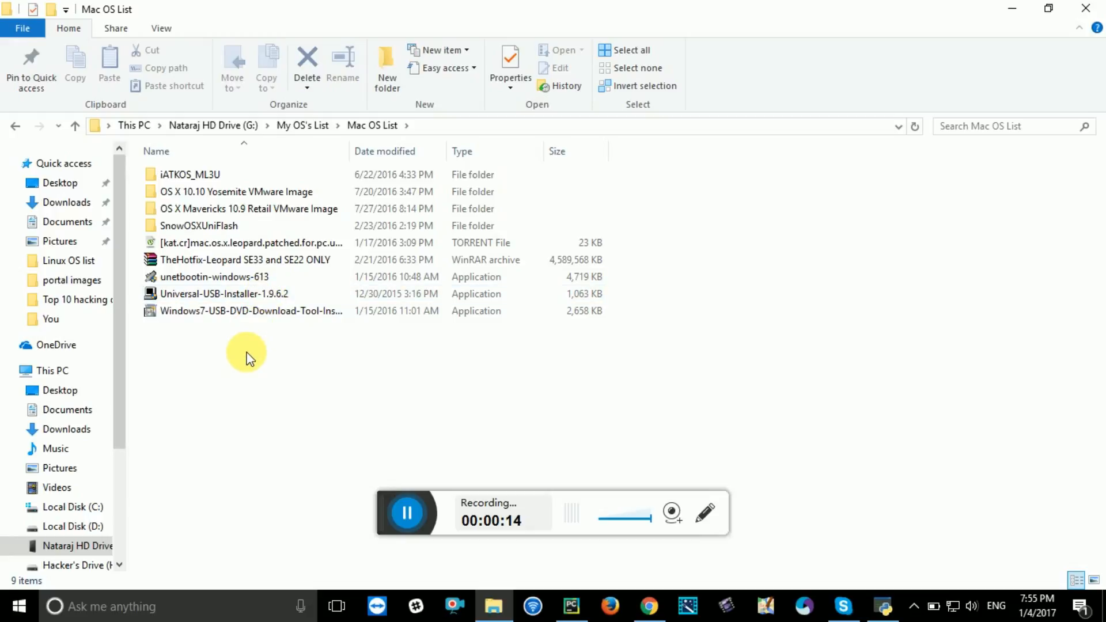
- Open a second File Explorer window and display the drives under This PC
click(19, 606)
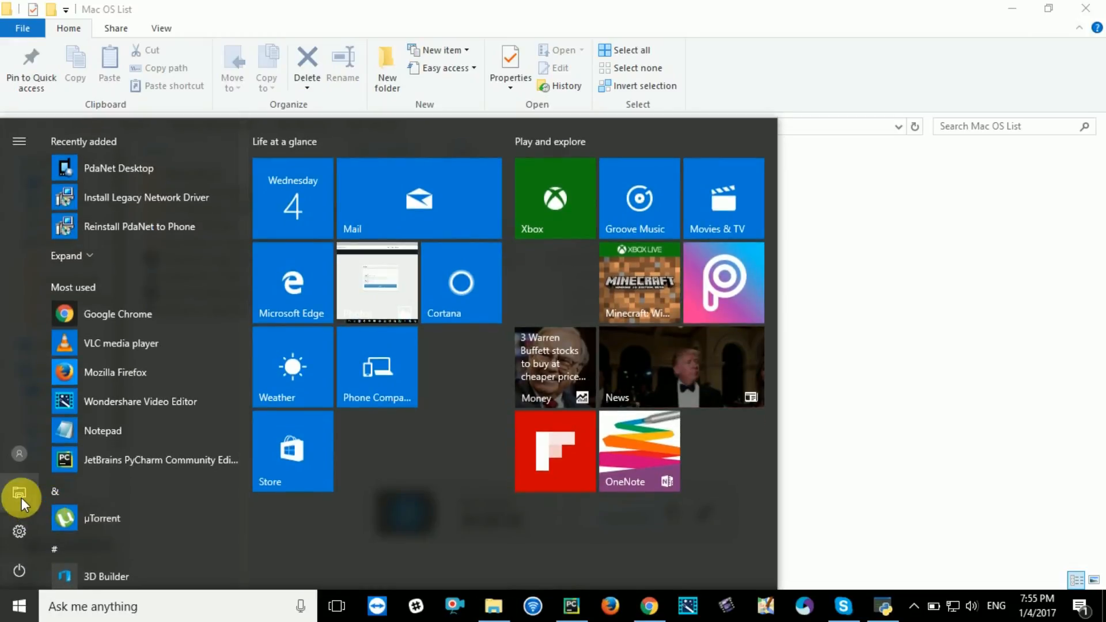
click(19, 495)
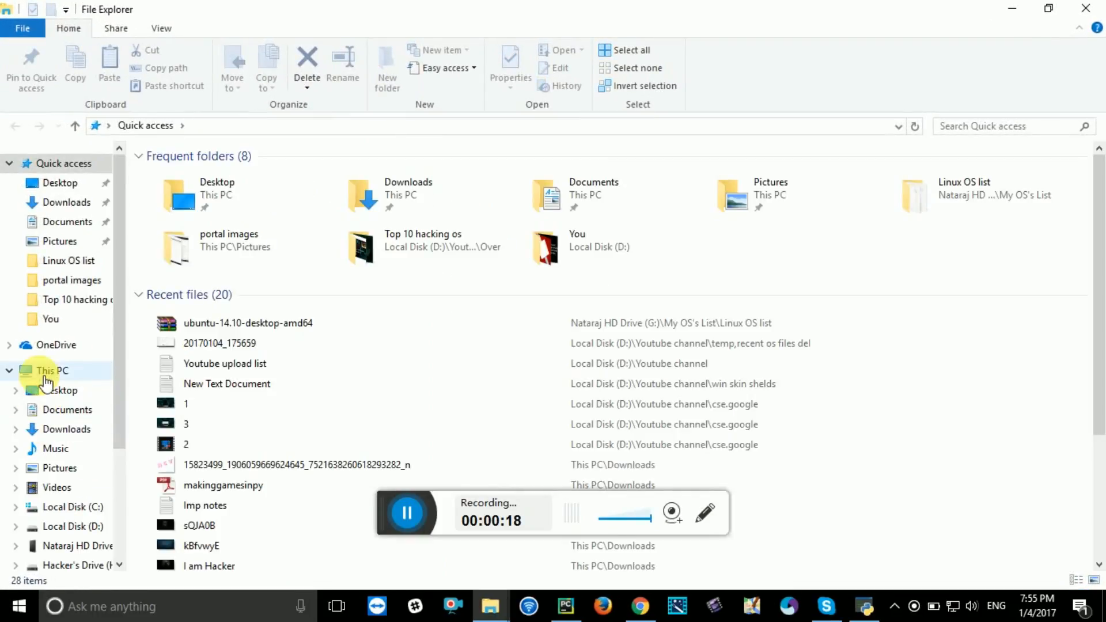
click(44, 375)
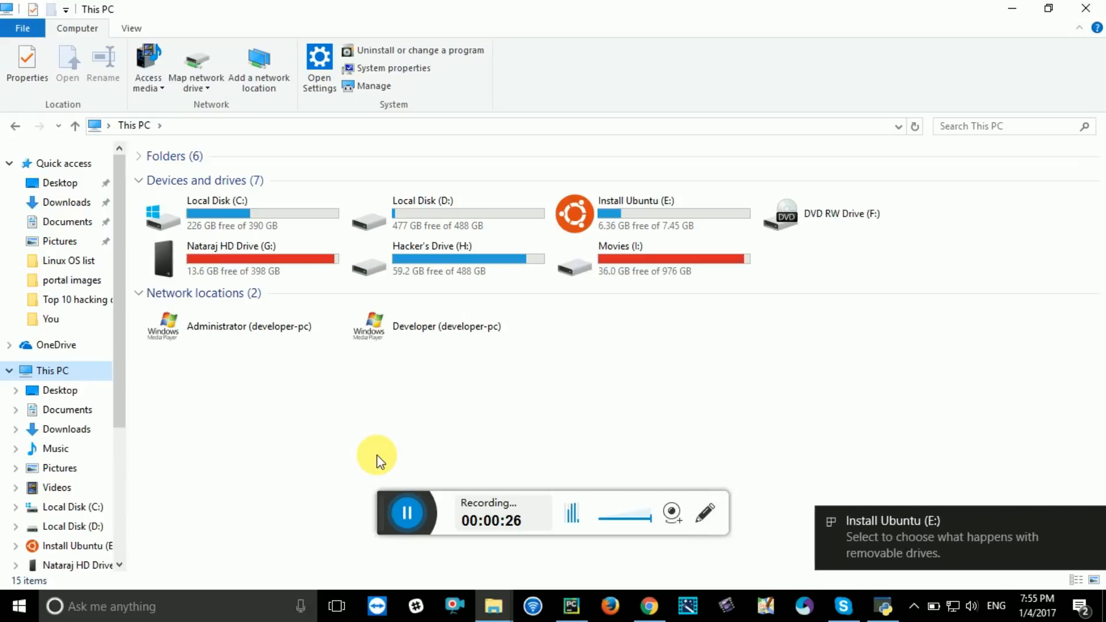
- Open the format settings for the Install Ubuntu (E:) drive and review the allocation unit size and file system options
click(672, 222)
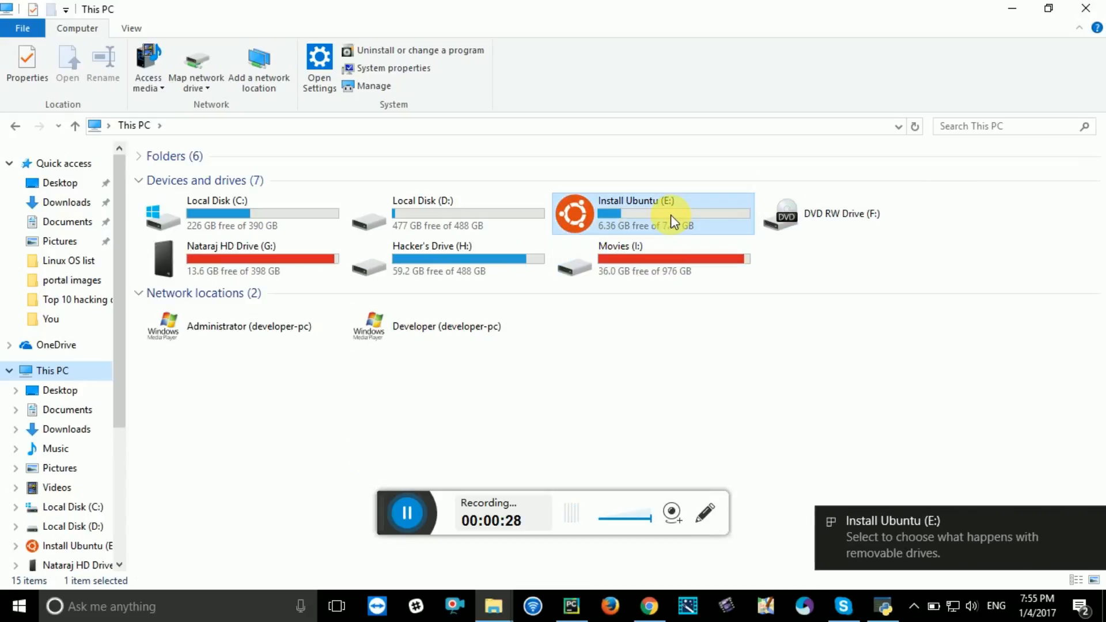
right_click(672, 221)
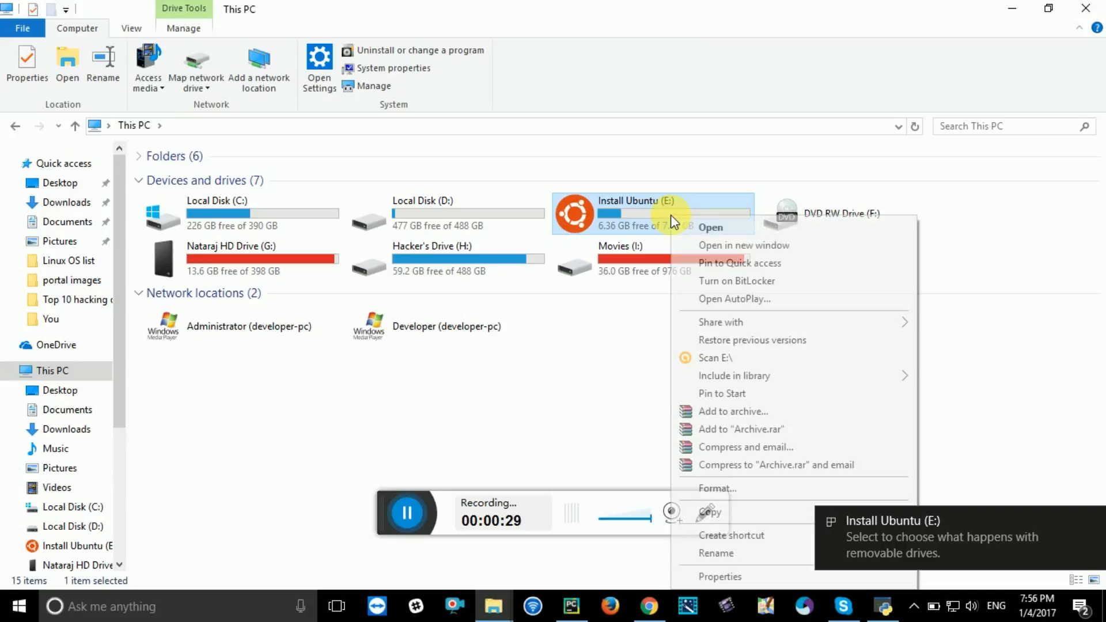
click(704, 486)
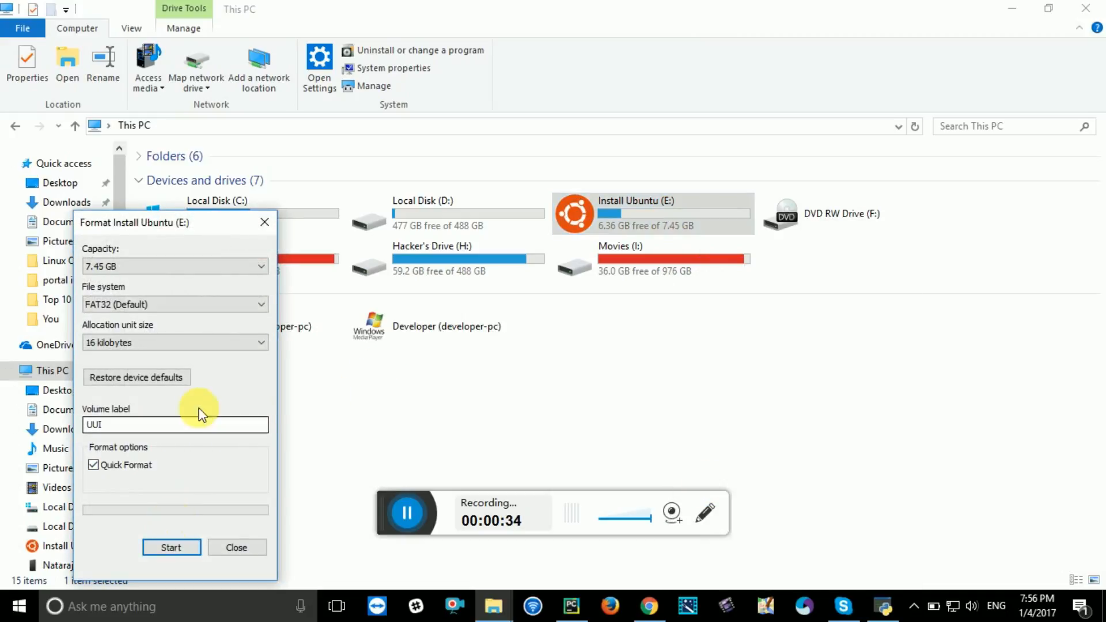
click(189, 344)
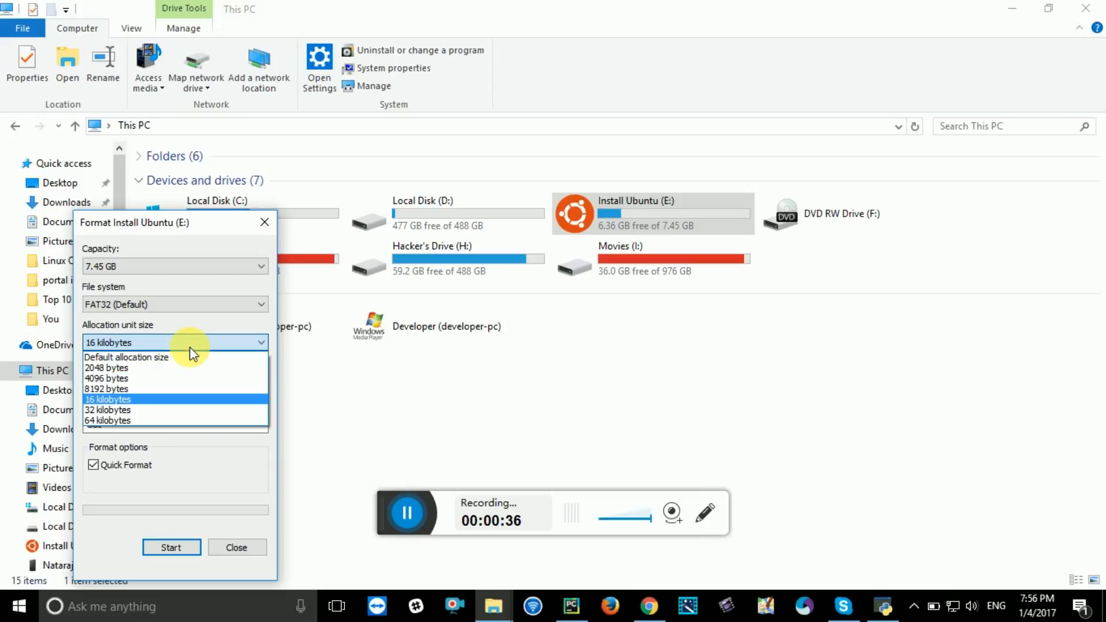
click(189, 344)
click(186, 303)
click(186, 303)
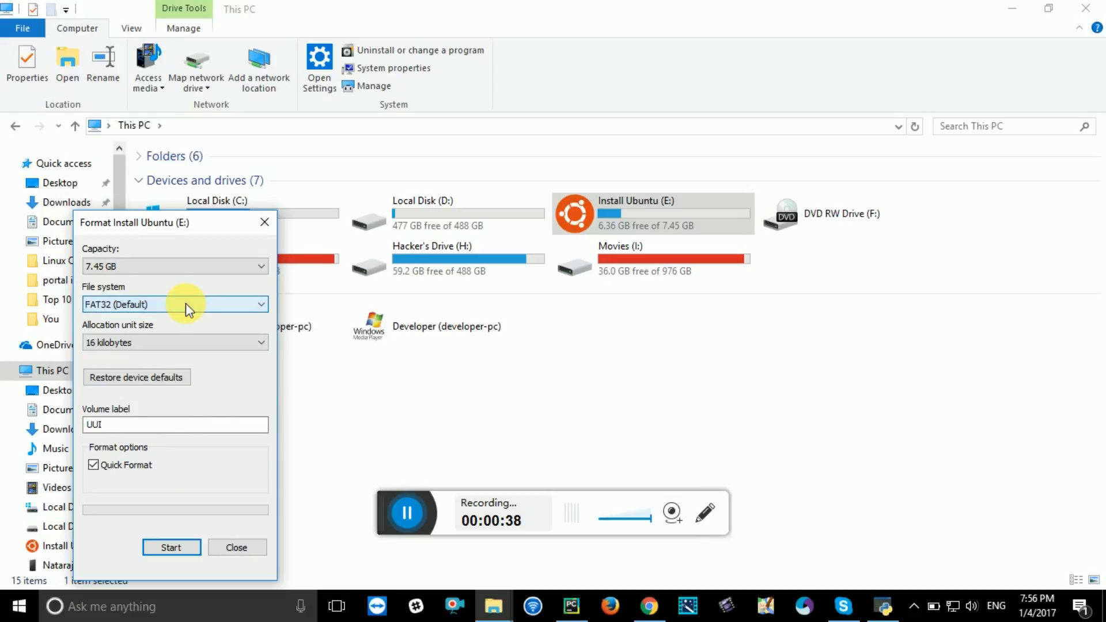
- Quick-format the E: drive as FAT32 with 16 kilobytes allocation units and the label UUI, and close the format dialog
click(163, 549)
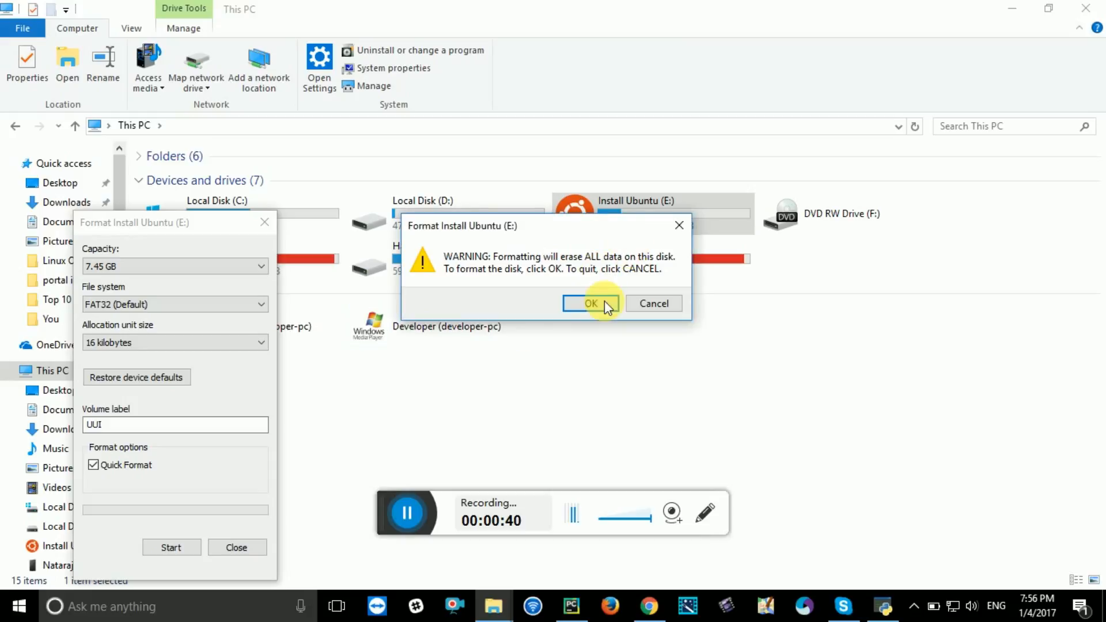
click(585, 305)
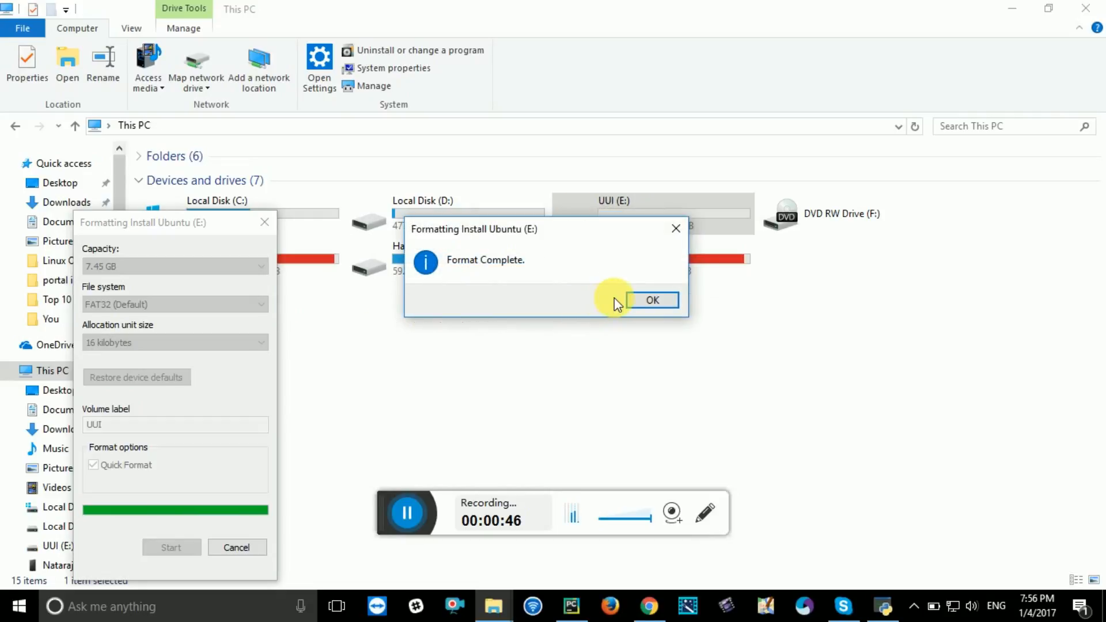
click(642, 298)
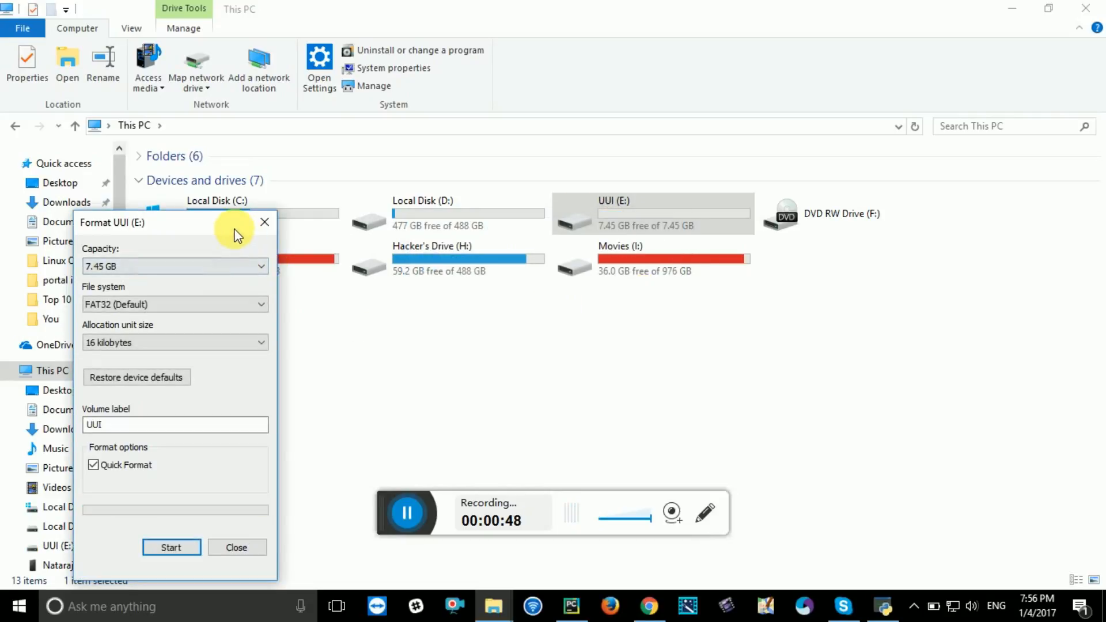
drag(230, 230, 242, 228)
drag(502, 180, 993, 106)
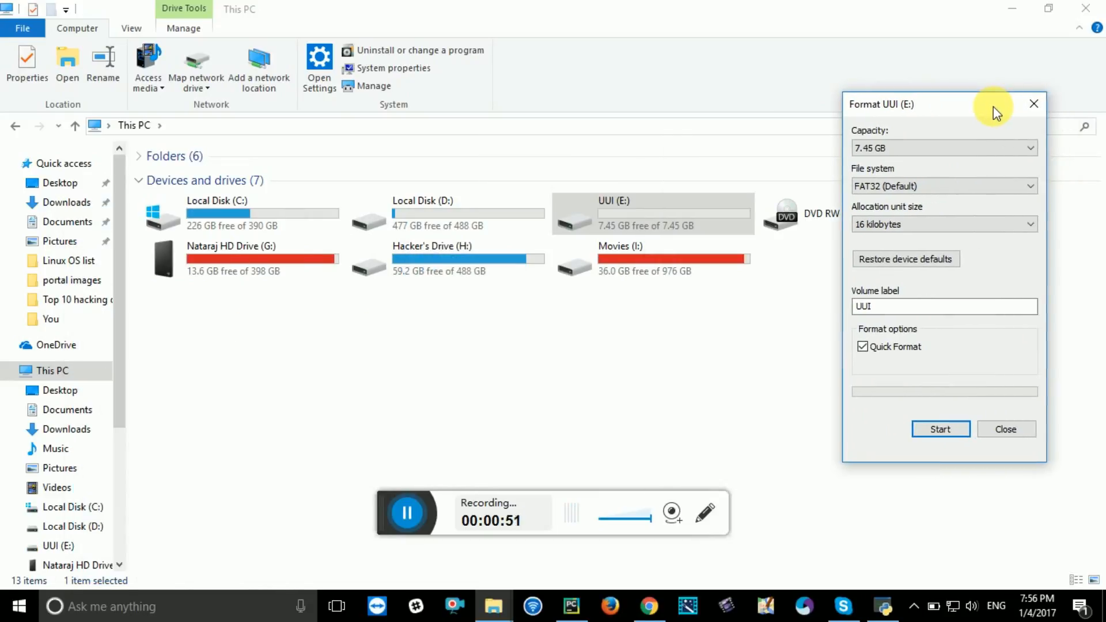
click(1035, 108)
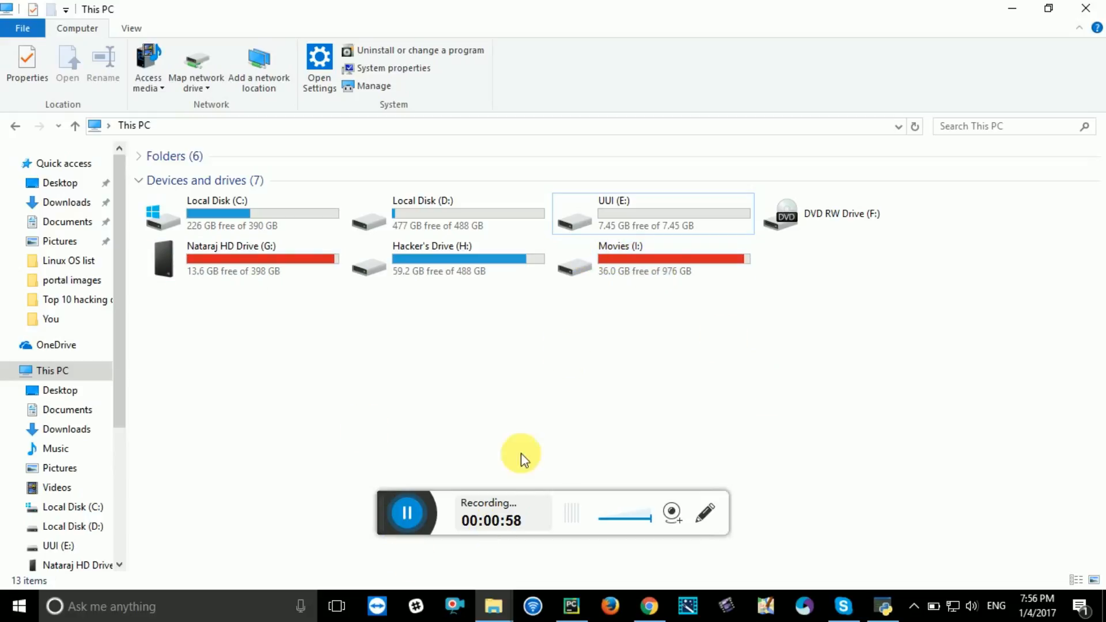
- Run Universal-USB-Installer-1.9.6.2 from the Mac OS List folder and accept its license agreement
mouse_move(493, 604)
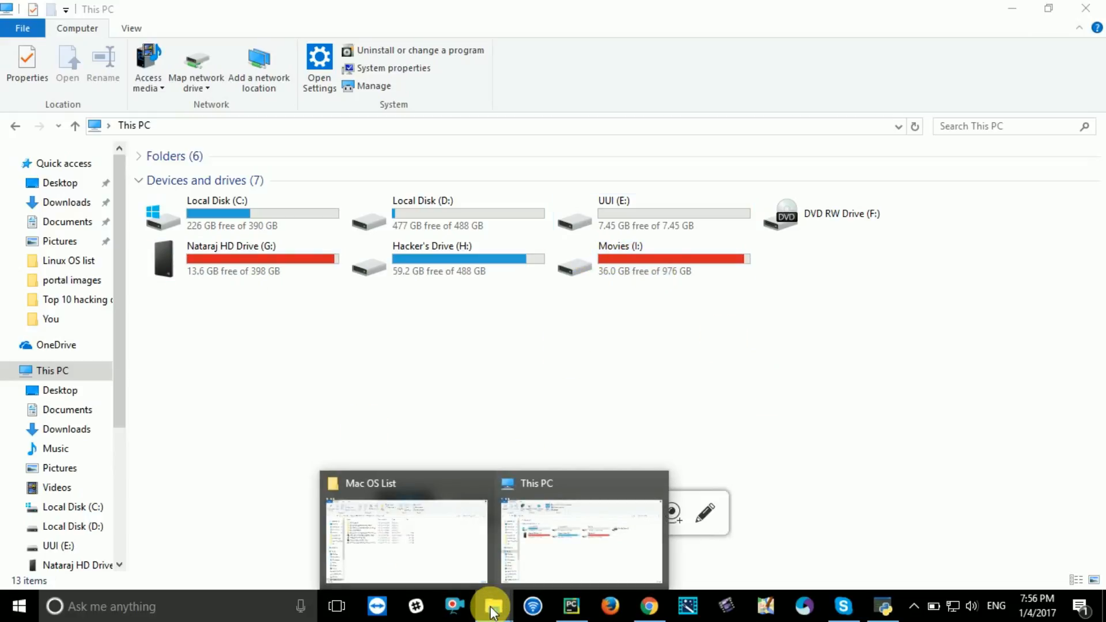
click(459, 561)
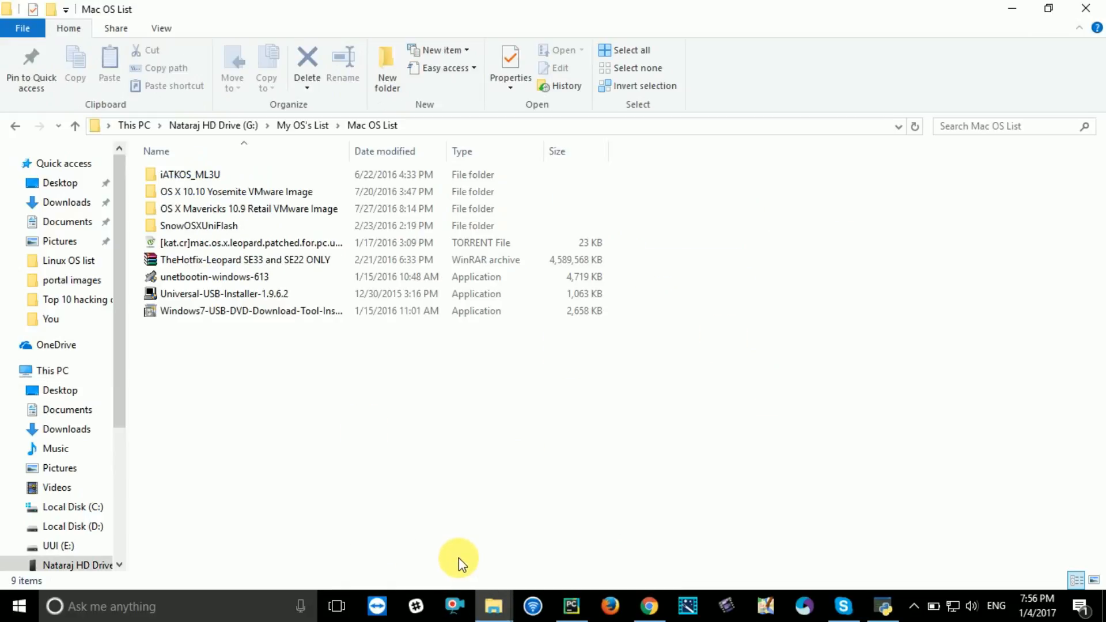
double_click(207, 295)
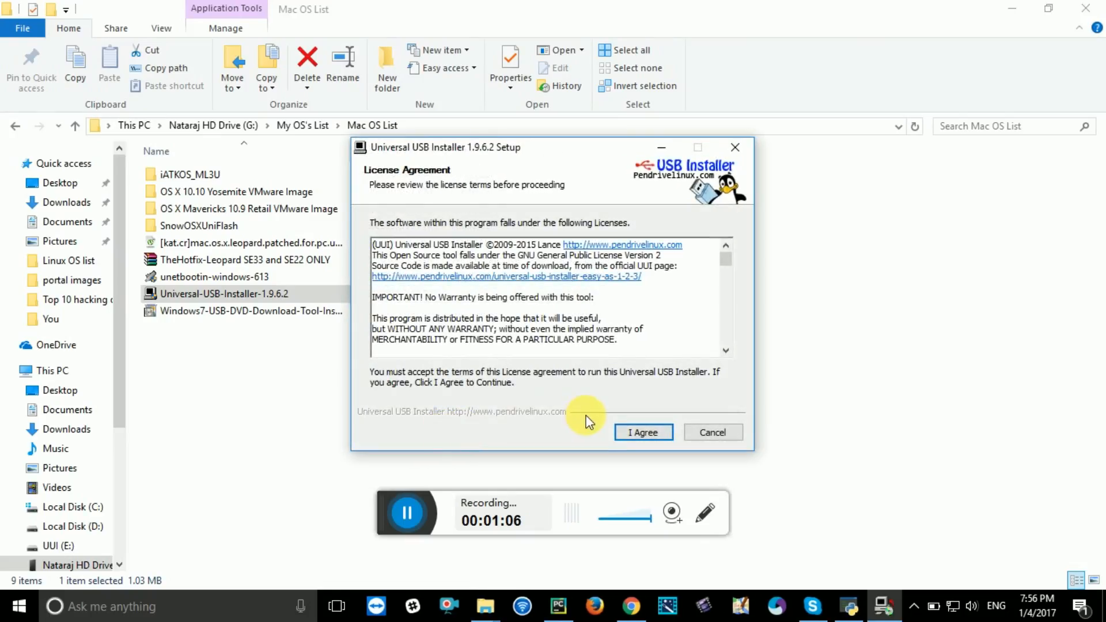
click(633, 432)
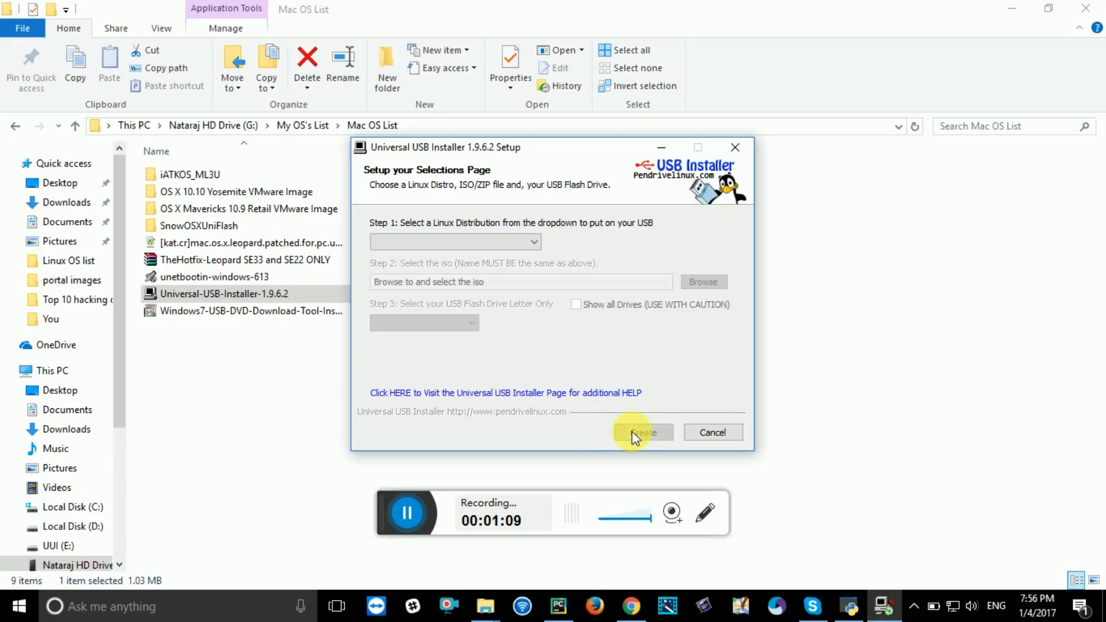
click(1005, 9)
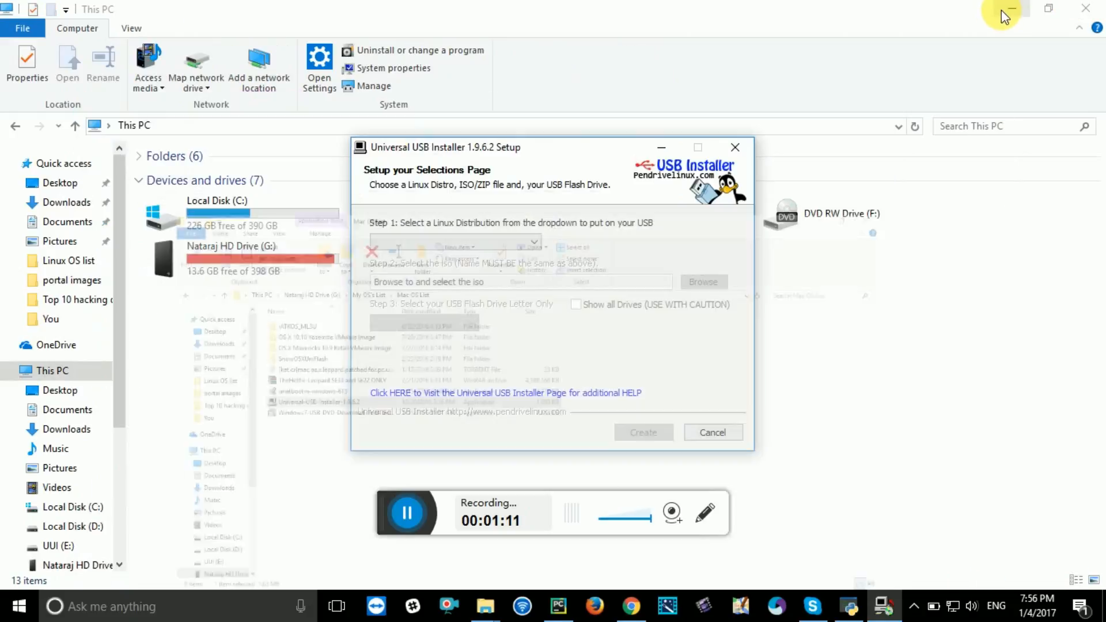
- Choose Ubuntu as the Linux distribution and load ubuntu-14.04.3-desktop-amd64 from the Linux OS list folder as its ISO
click(533, 242)
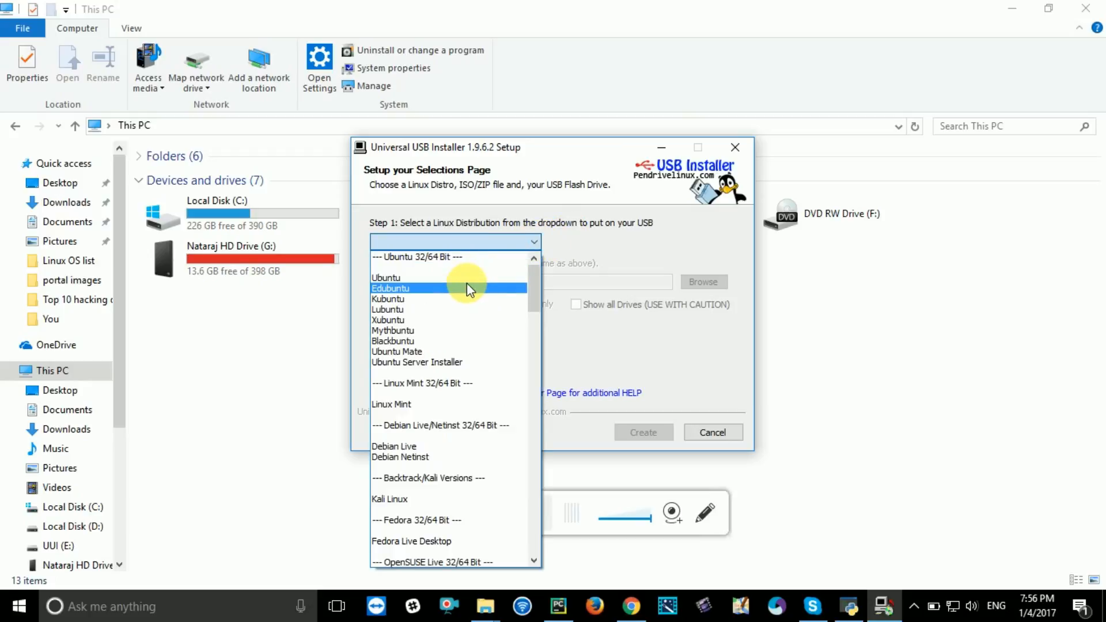
drag(535, 305, 537, 264)
click(423, 276)
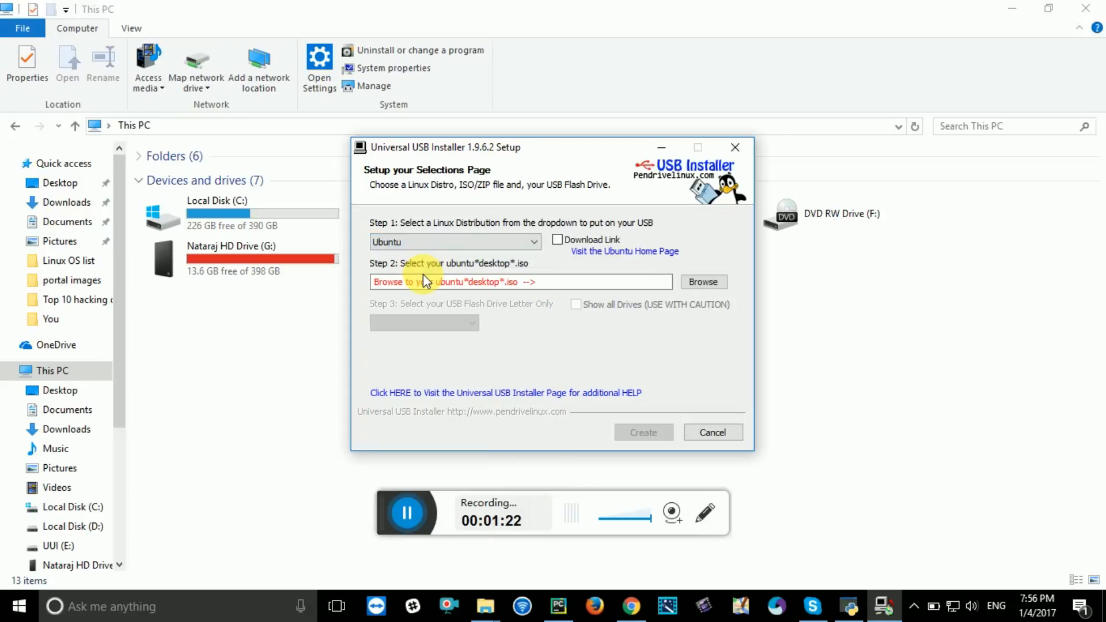
click(699, 282)
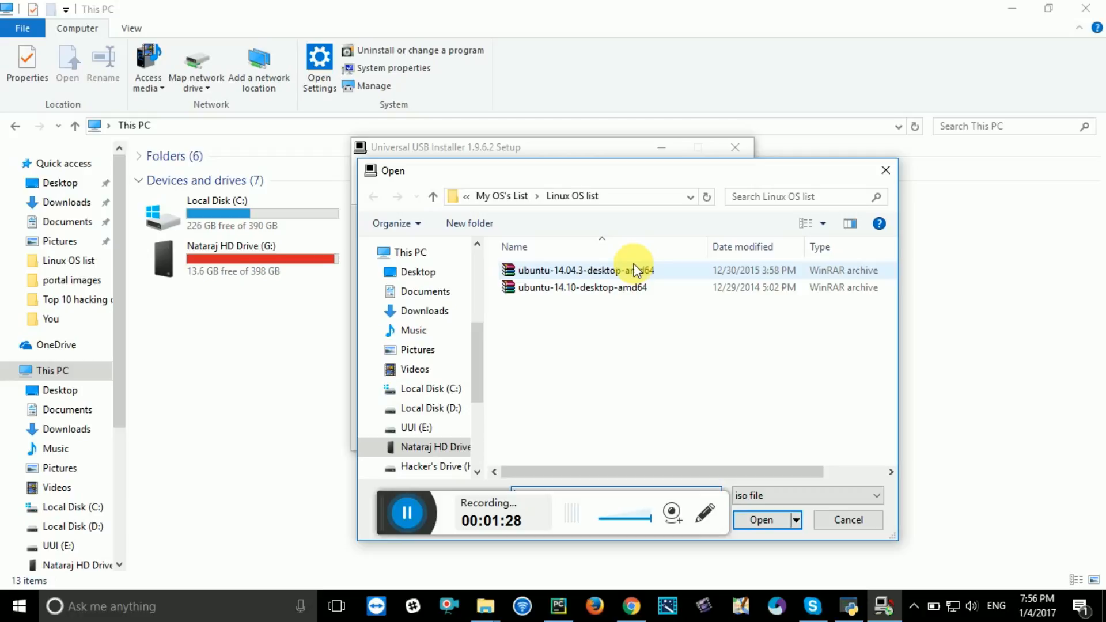
double_click(609, 269)
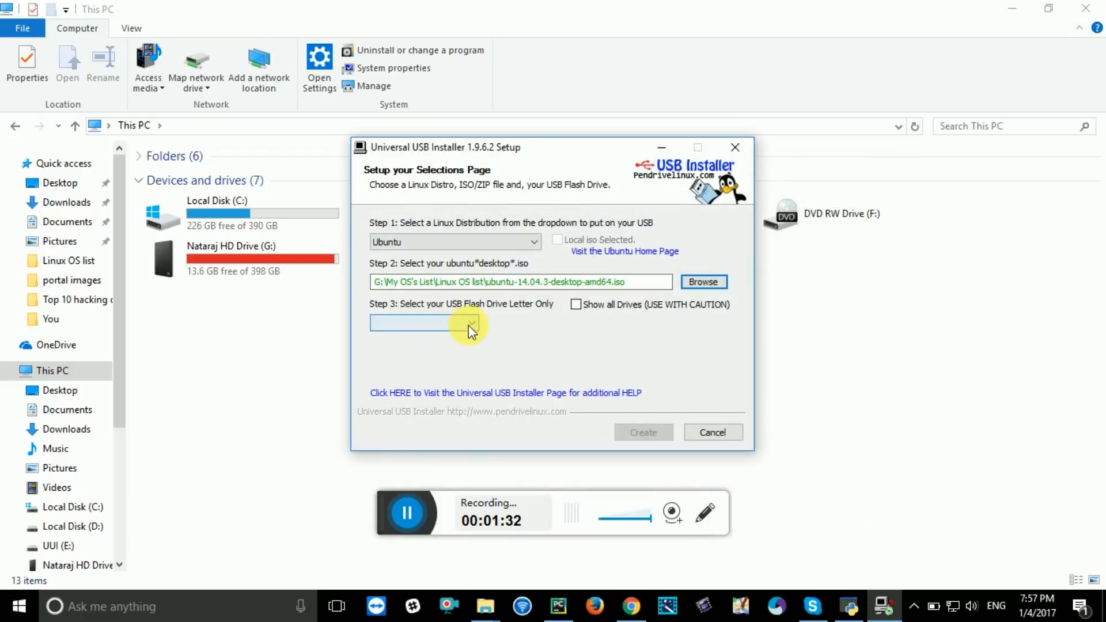
- Enable showing all drives, select E:\UUI 7GB as the target, and start and approve creating the Ubuntu USB drive
click(575, 305)
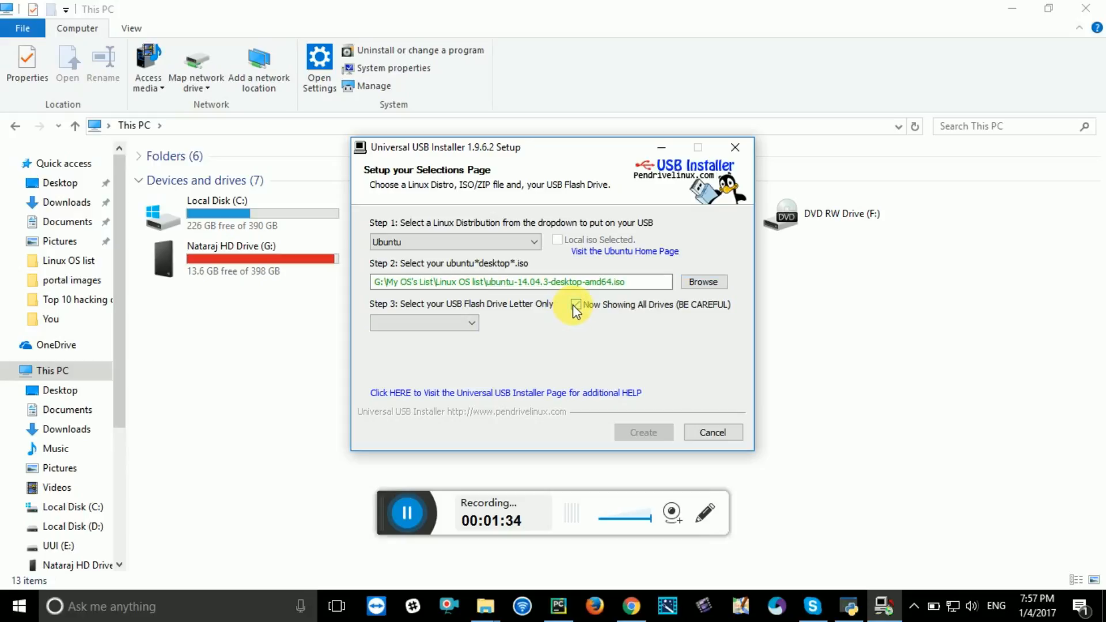
click(471, 323)
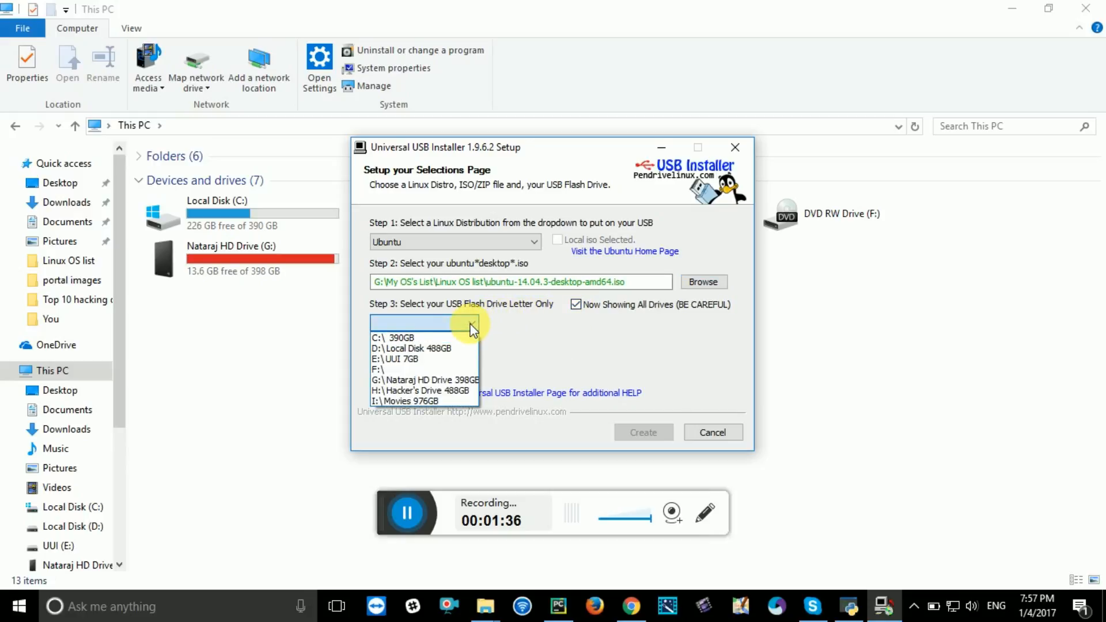
click(433, 358)
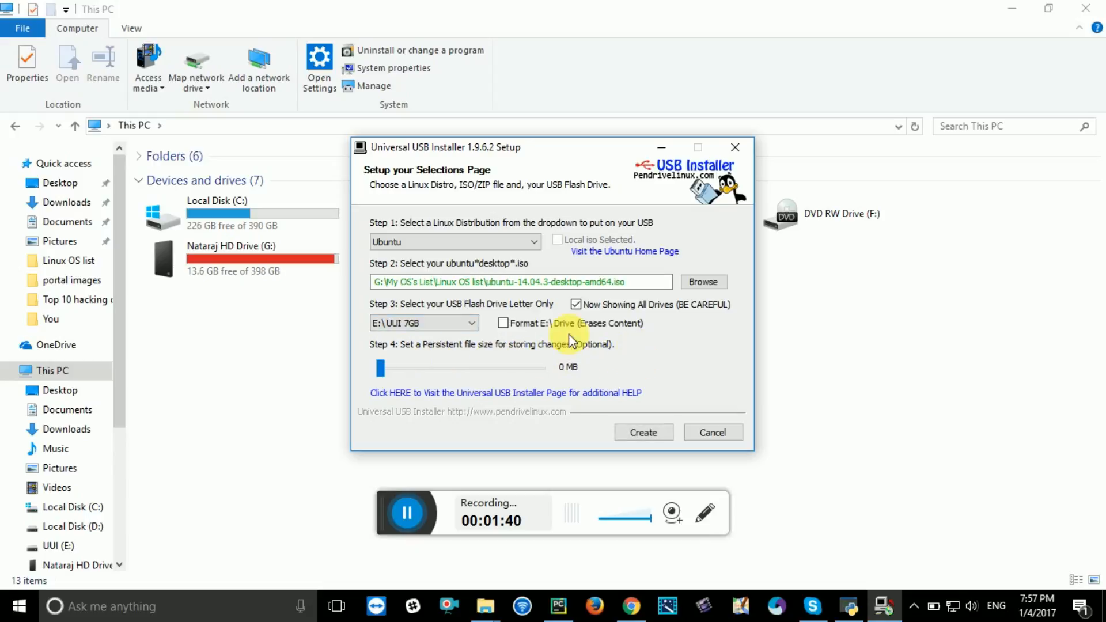
click(643, 433)
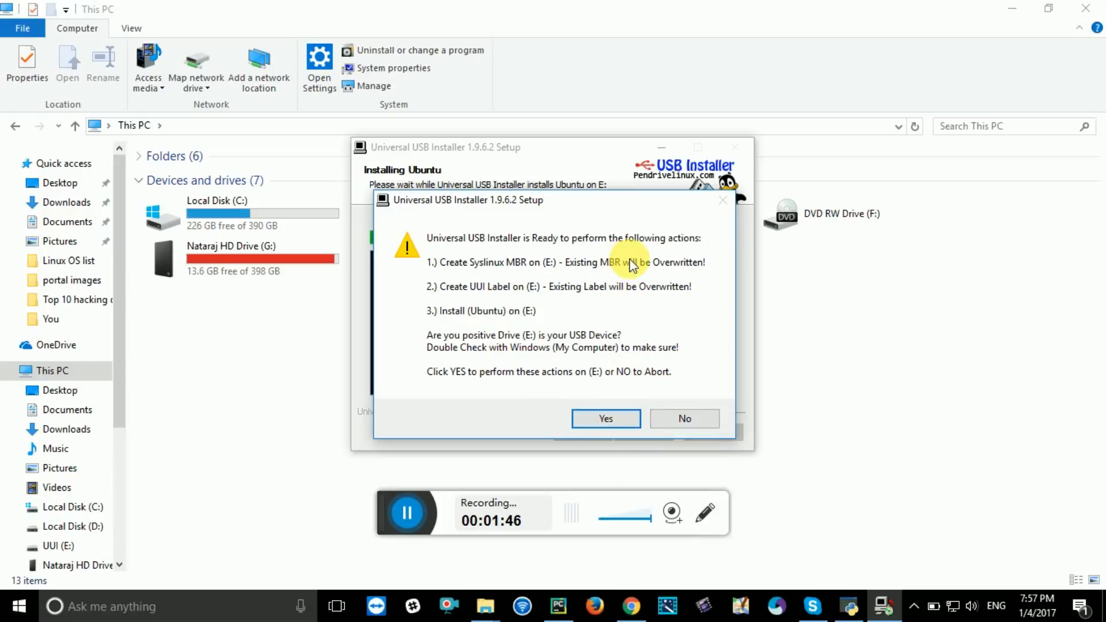
click(598, 413)
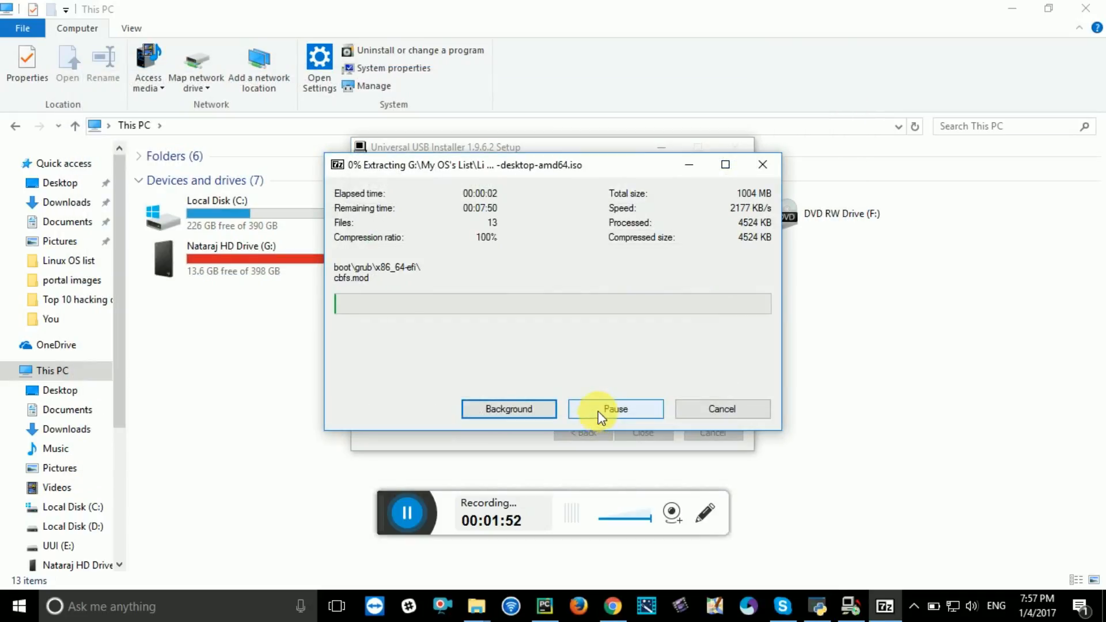
- Minimize File Explorer and move the extraction and installer windows aside on the desktop while Ubuntu is being copied
click(1013, 6)
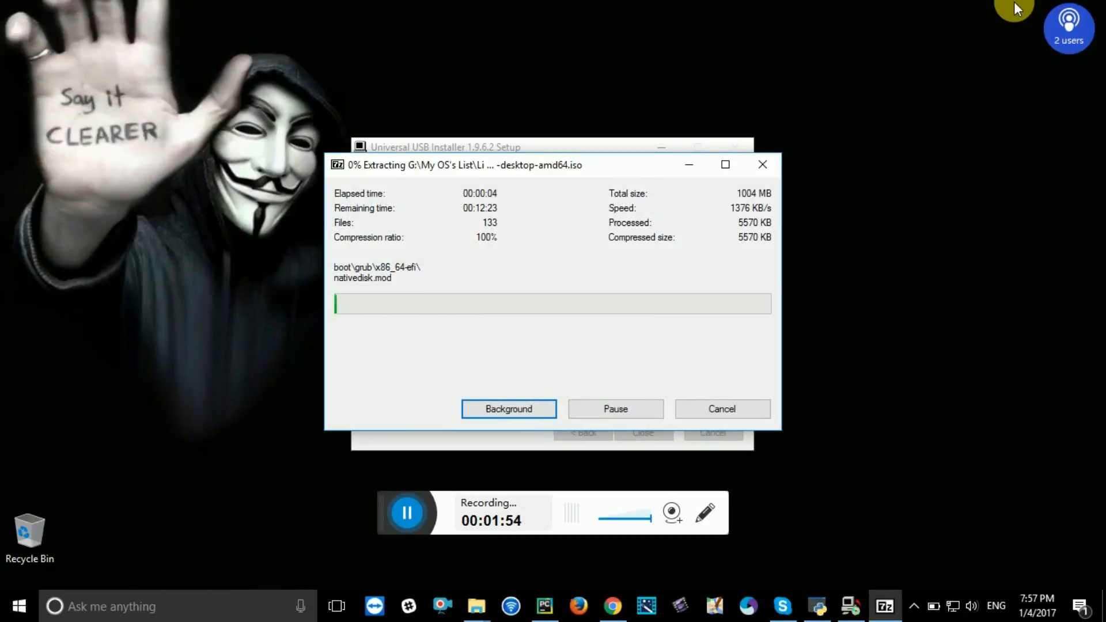
right_click(69, 183)
click(96, 223)
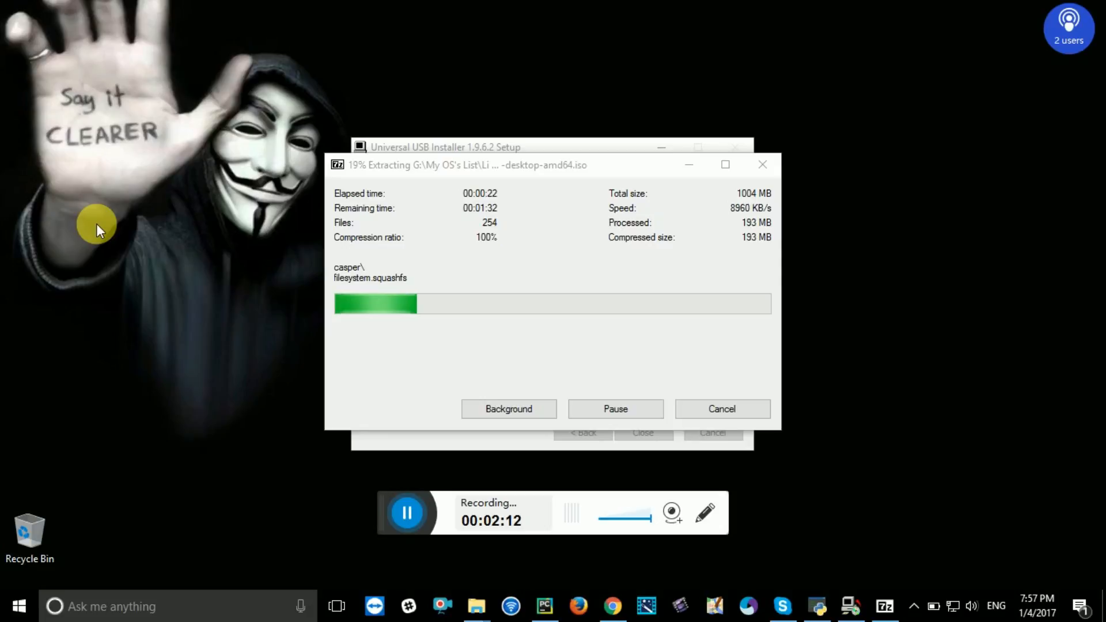
click(618, 149)
drag(618, 155, 276, 145)
drag(516, 156, 699, 152)
drag(204, 140, 287, 123)
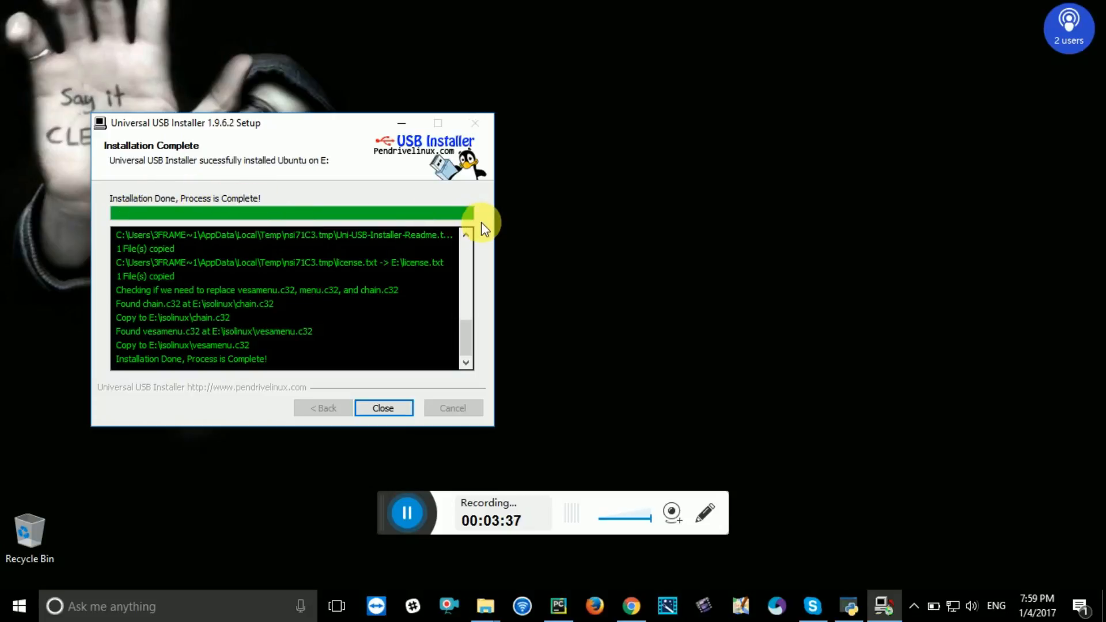
- Close the finished Universal USB Installer and refresh the desktop
click(383, 410)
right_click(341, 275)
click(388, 321)
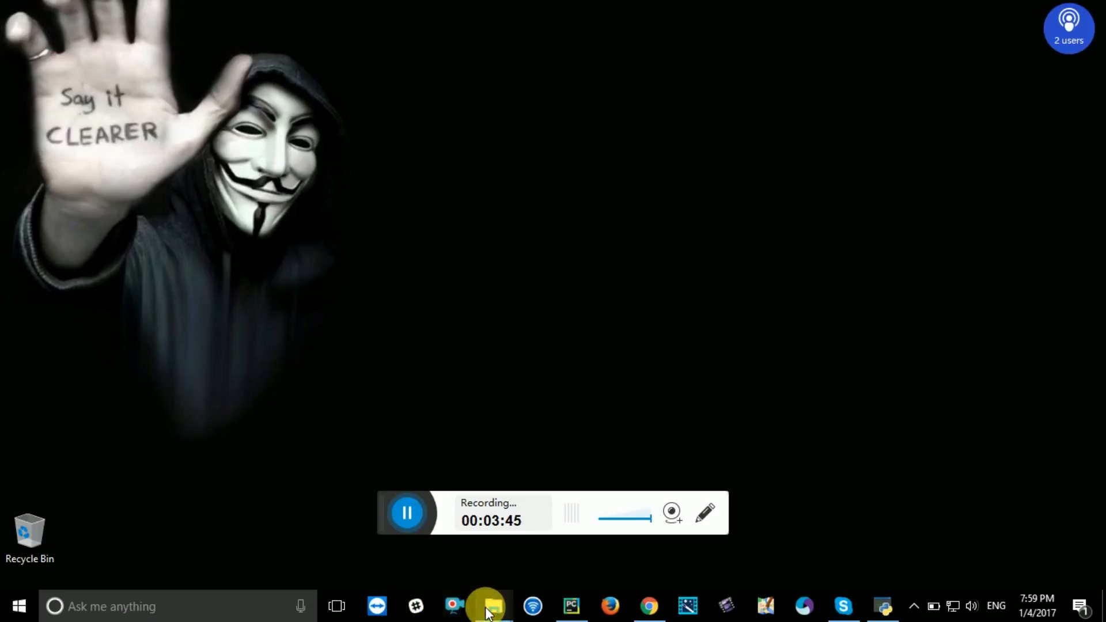
- Restore the This PC window, refresh it to check the E: drive's label and icon, and close the window
mouse_move(486, 612)
click(539, 567)
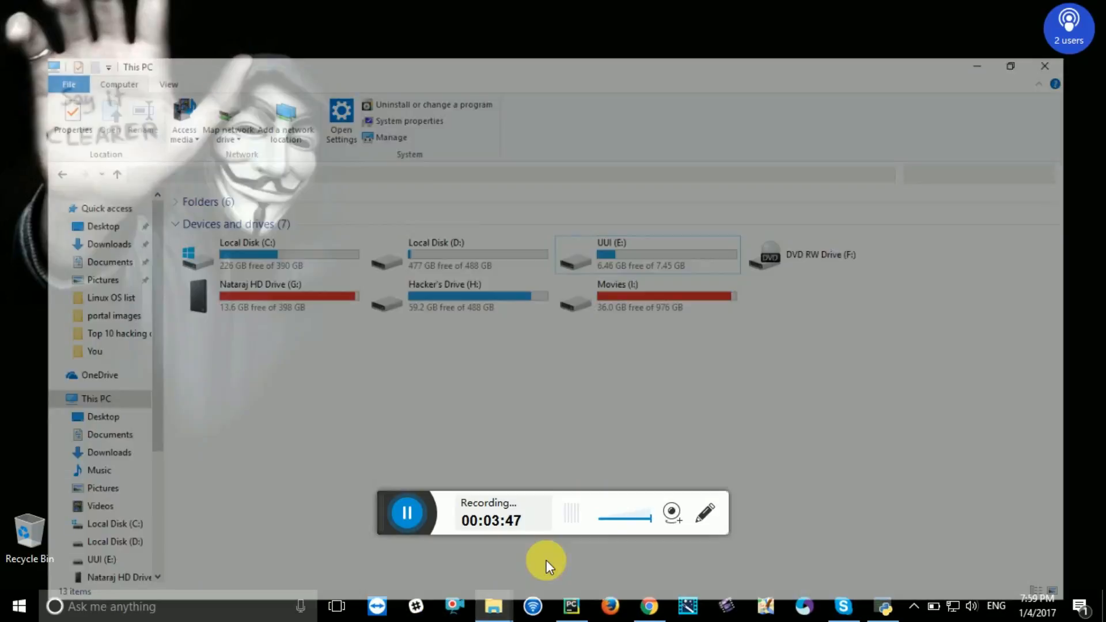
right_click(403, 351)
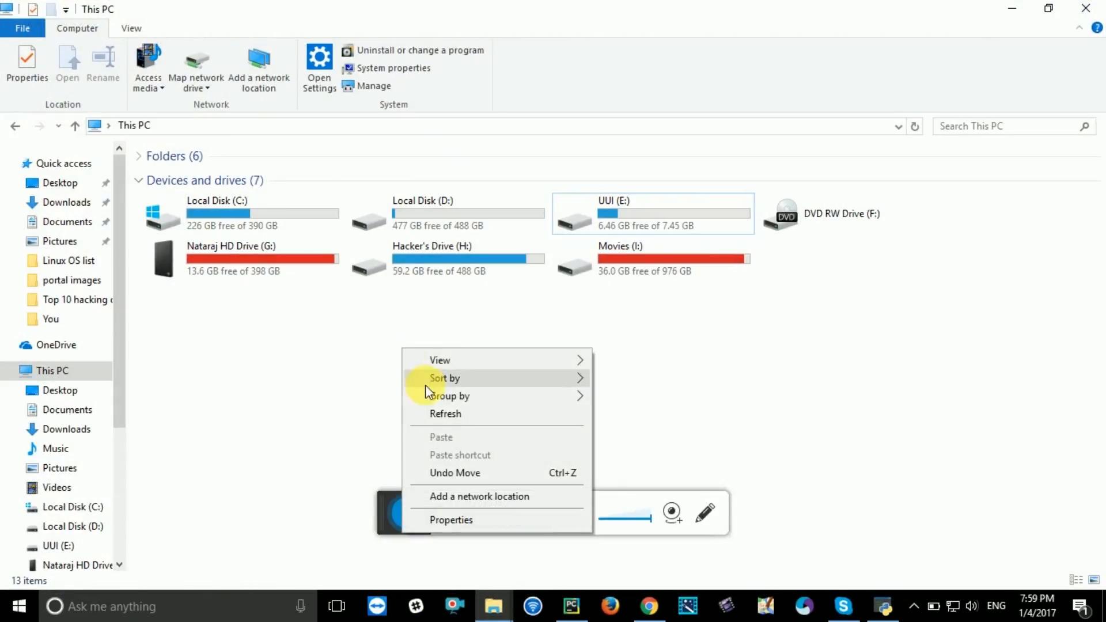
click(439, 414)
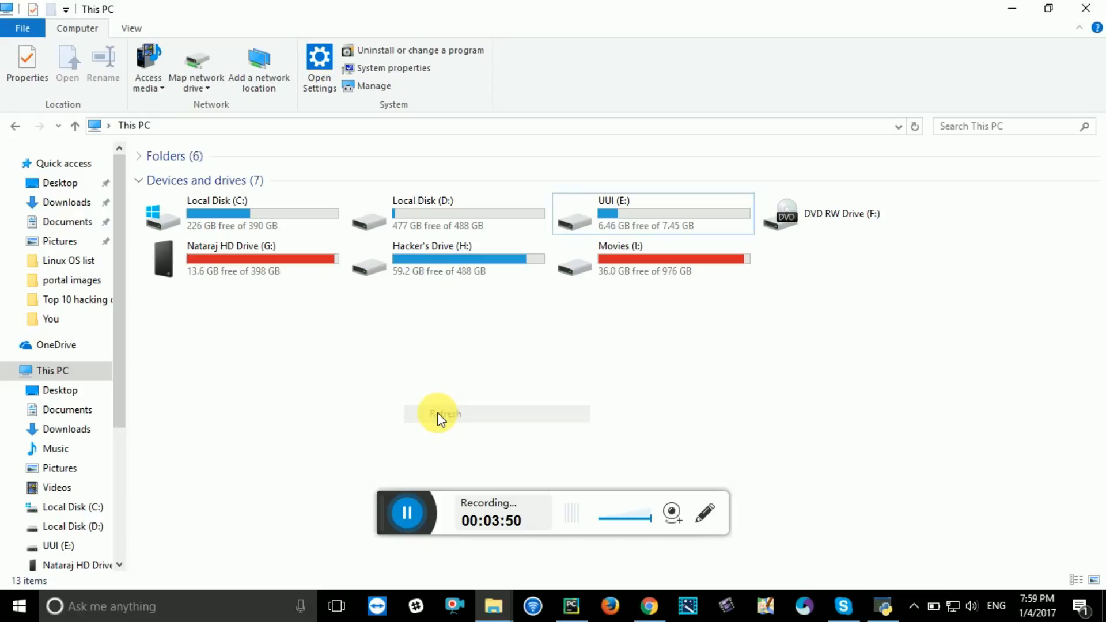
click(665, 203)
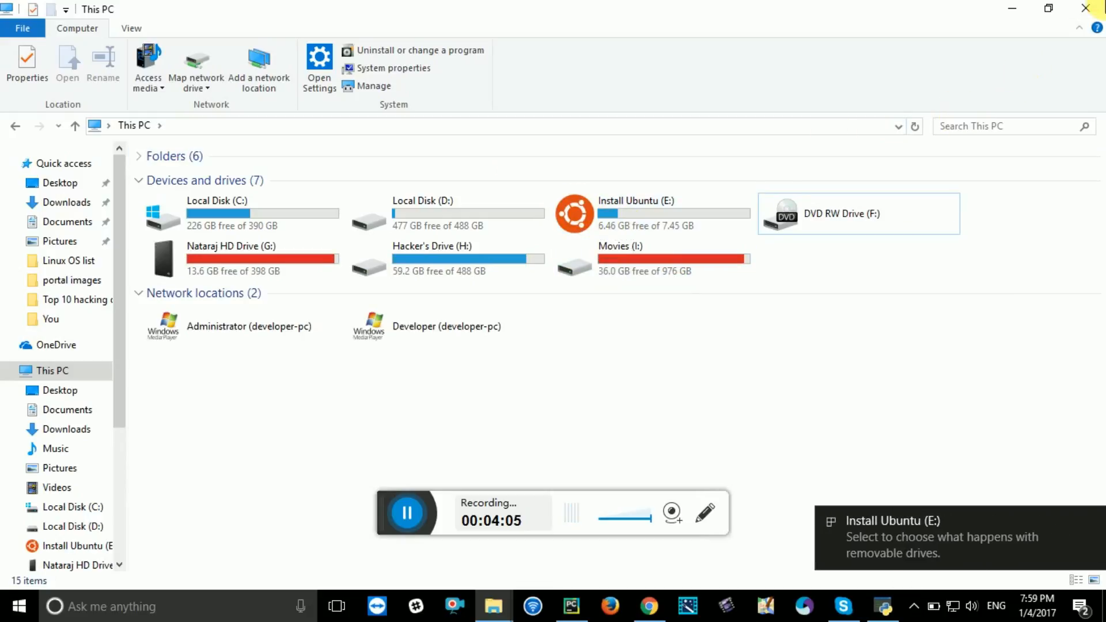
click(1088, 8)
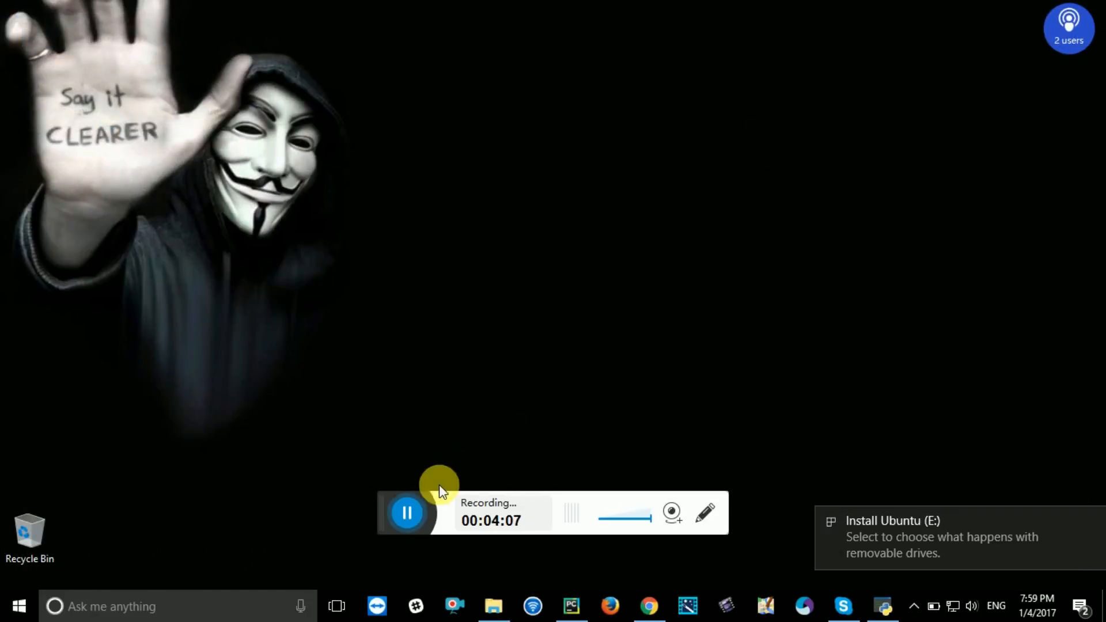
click(399, 513)
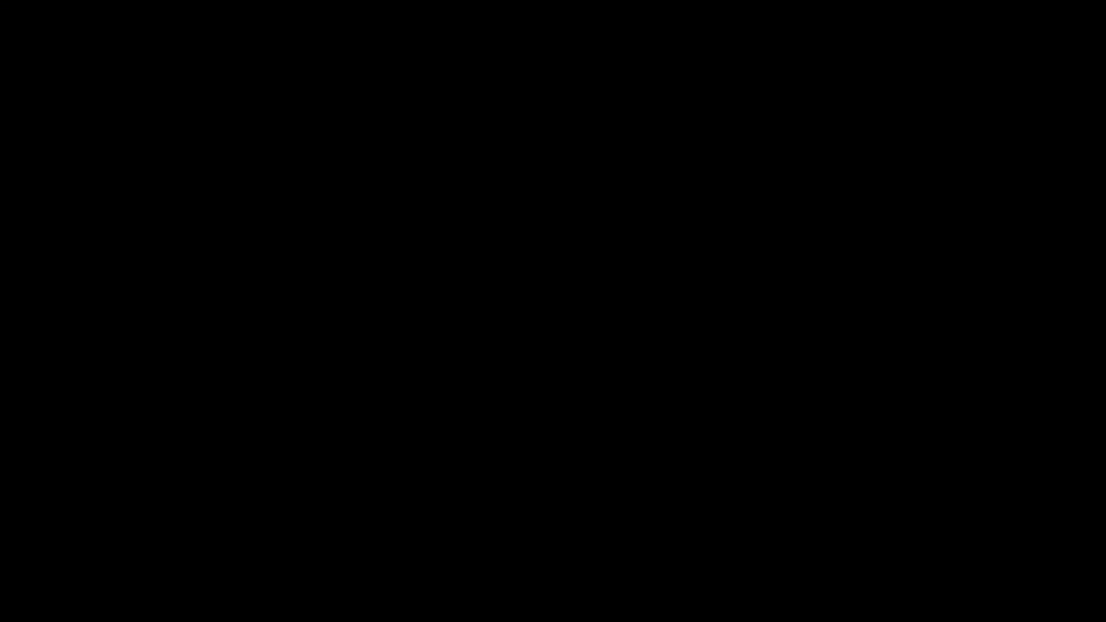